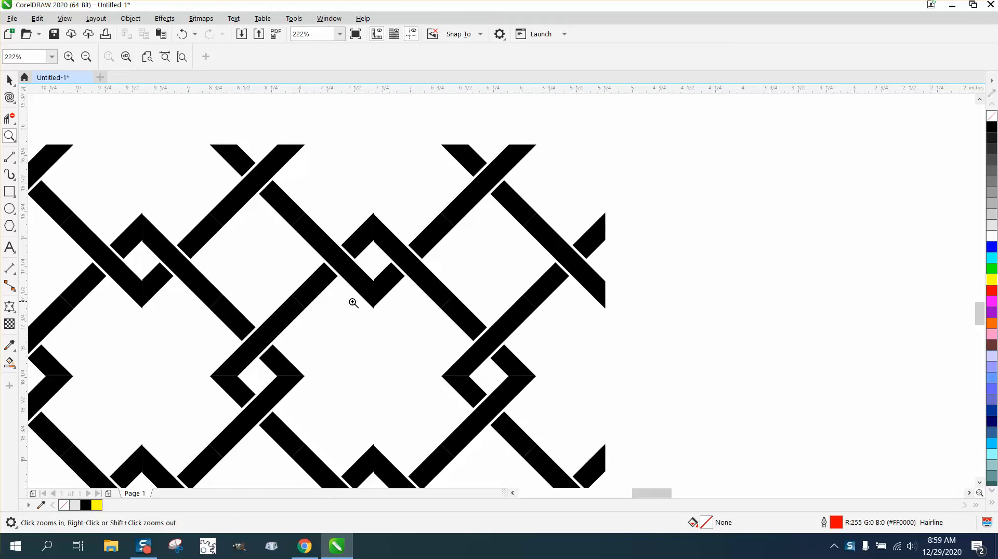
Move the gradient-shaded woven pattern off the page's upper-left corner into the empty space left of the page
scroll(350, 301, "down", 5)
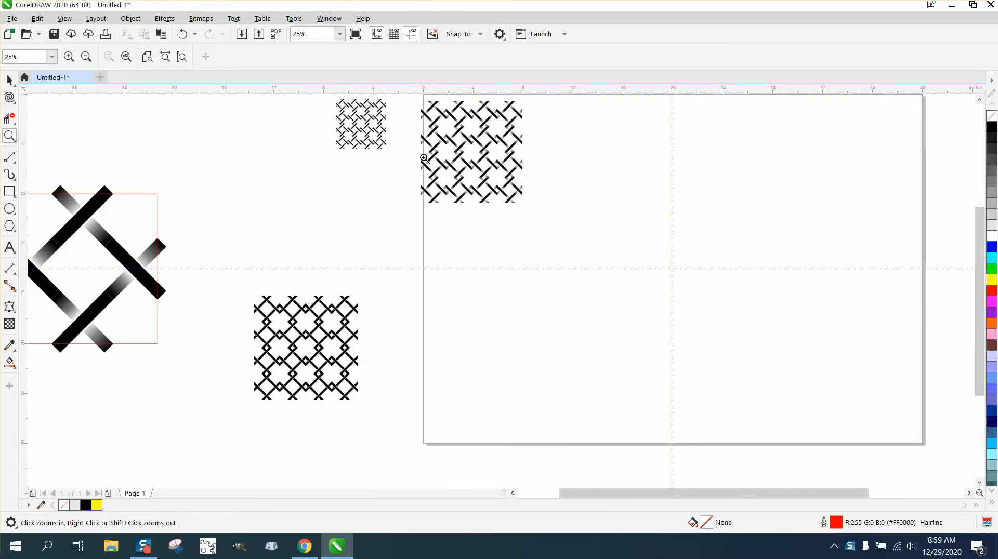
left_click_drag(424, 158, 488, 214)
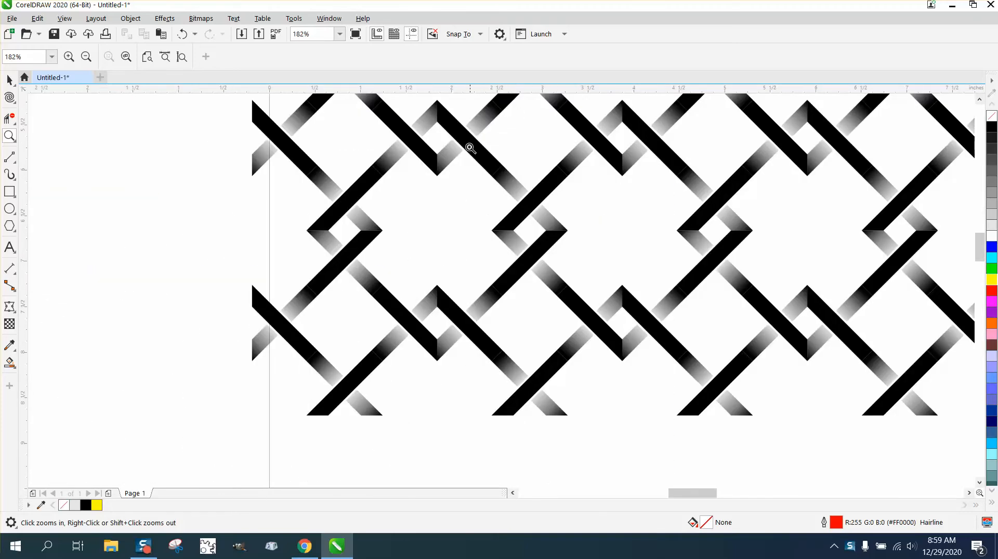
scroll(379, 207, "down", 4)
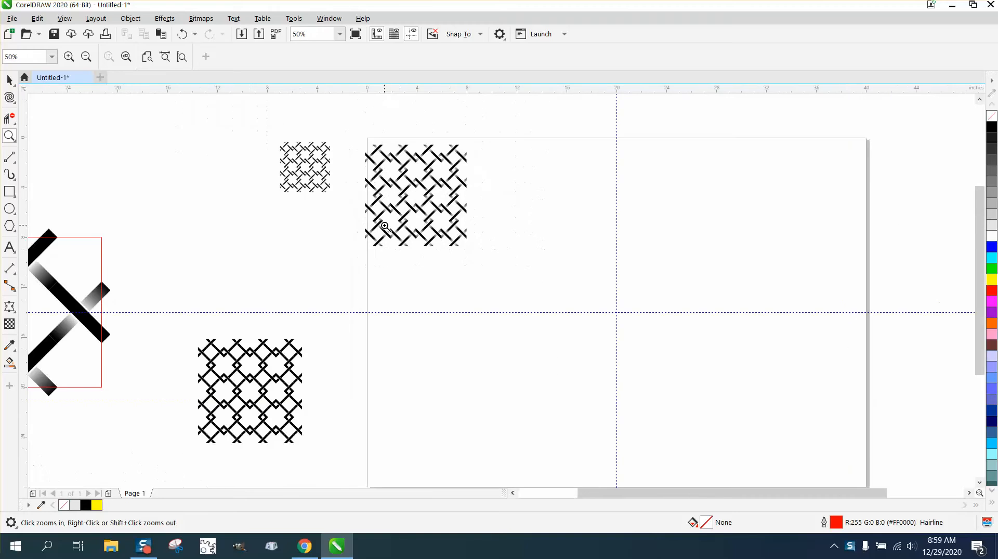
left_click(10, 81)
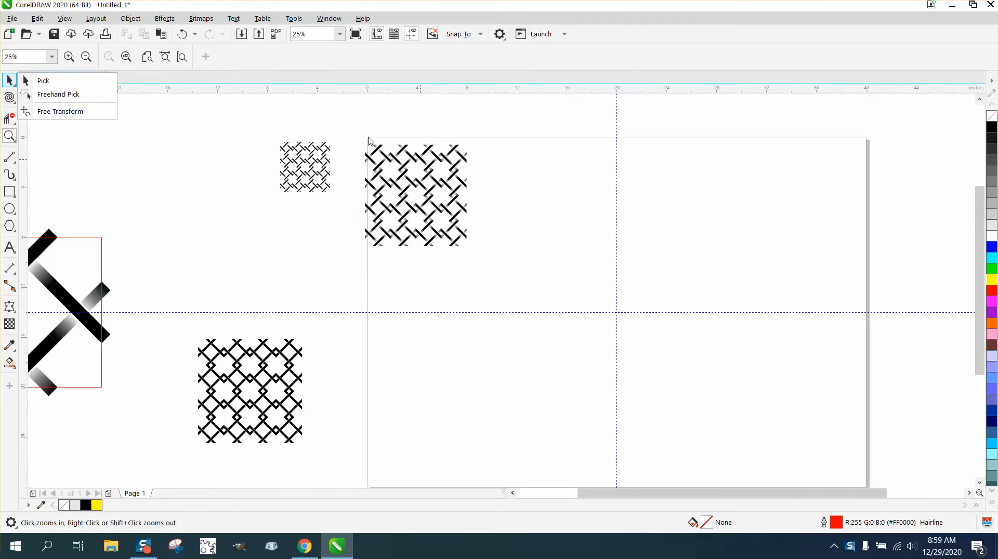
left_click(347, 130)
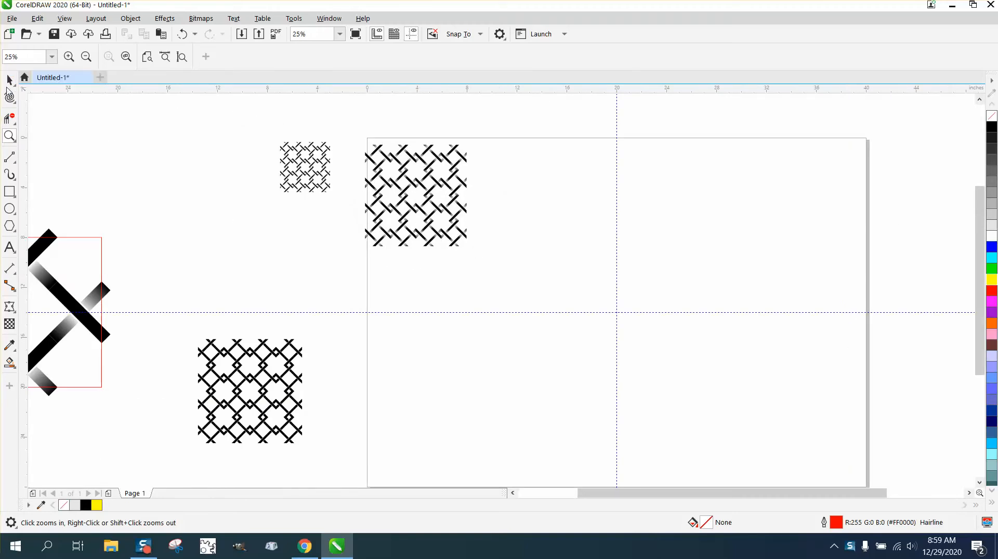
left_click(9, 81)
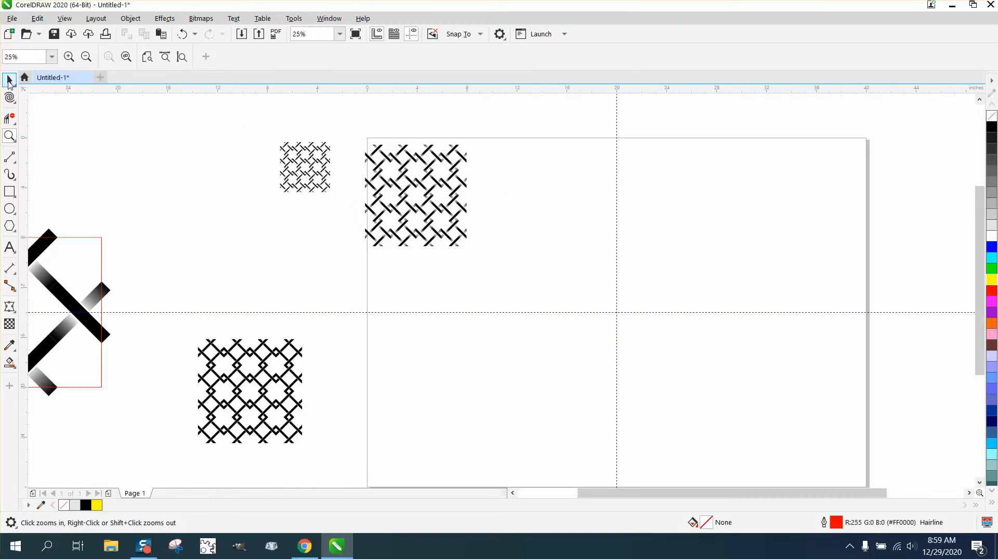
left_click(375, 151)
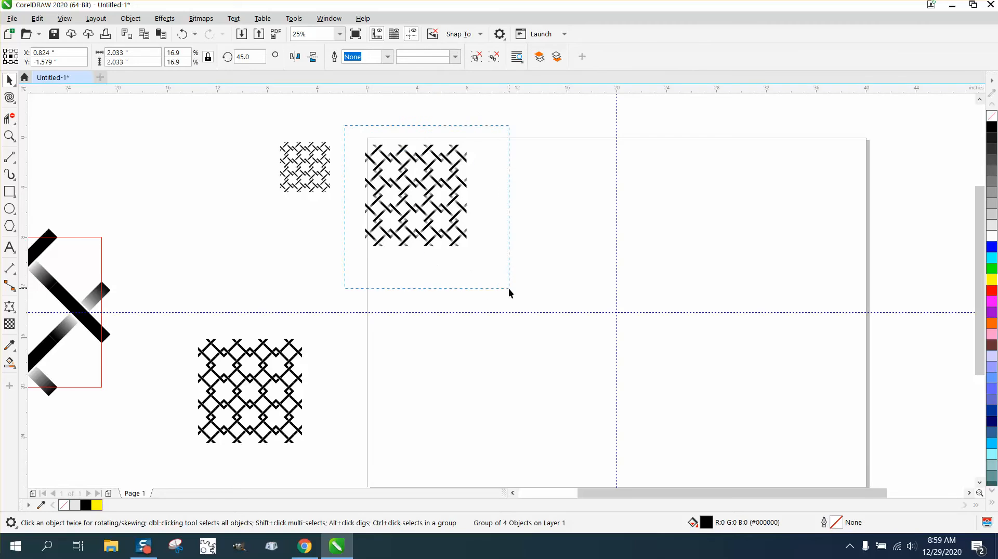
left_click_drag(508, 288, 508, 288)
left_click_drag(414, 195, 205, 232)
Draw a vertical rectangle 1 inch wide and 6 inches high and center it on the page
left_click(10, 192)
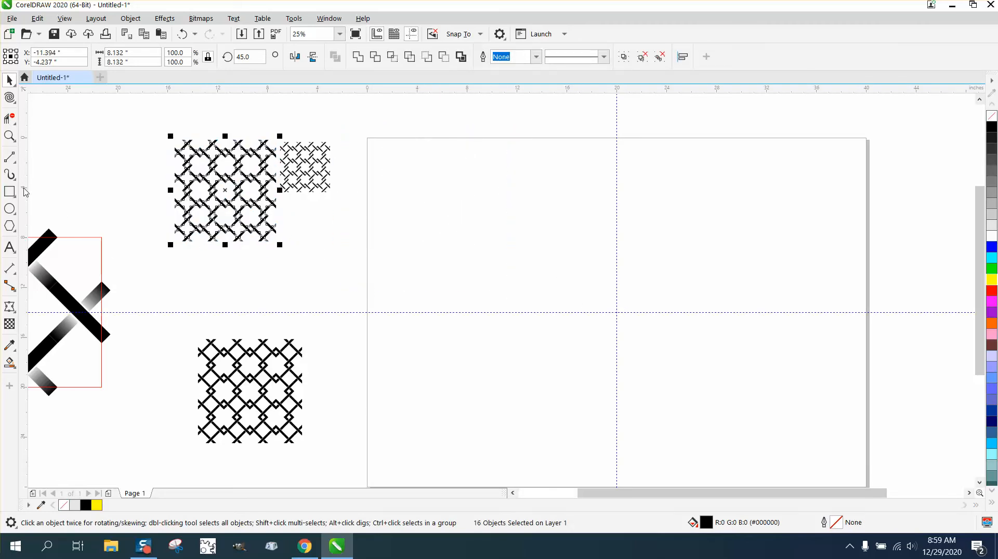
left_click_drag(430, 198, 440, 258)
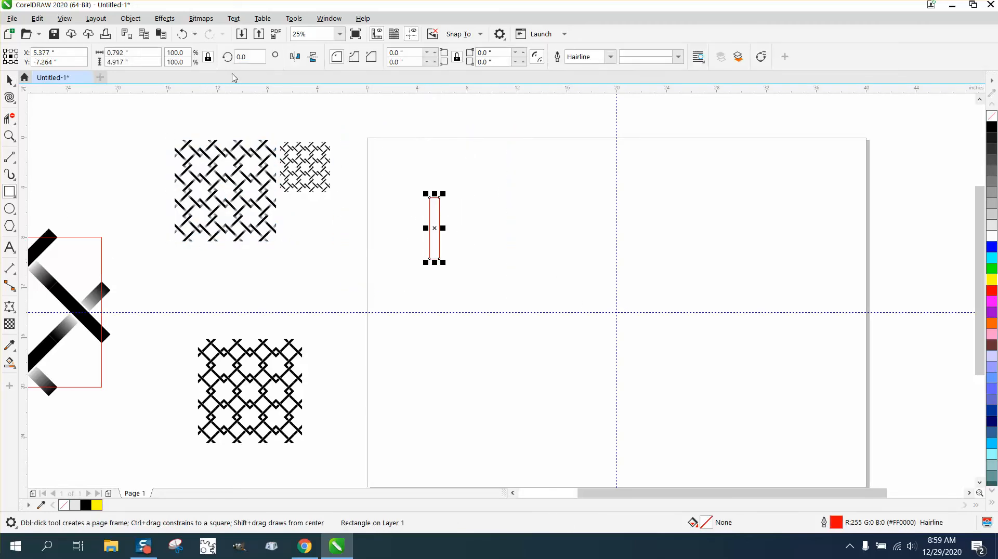
left_click(208, 58)
double_click(119, 52)
type("1")
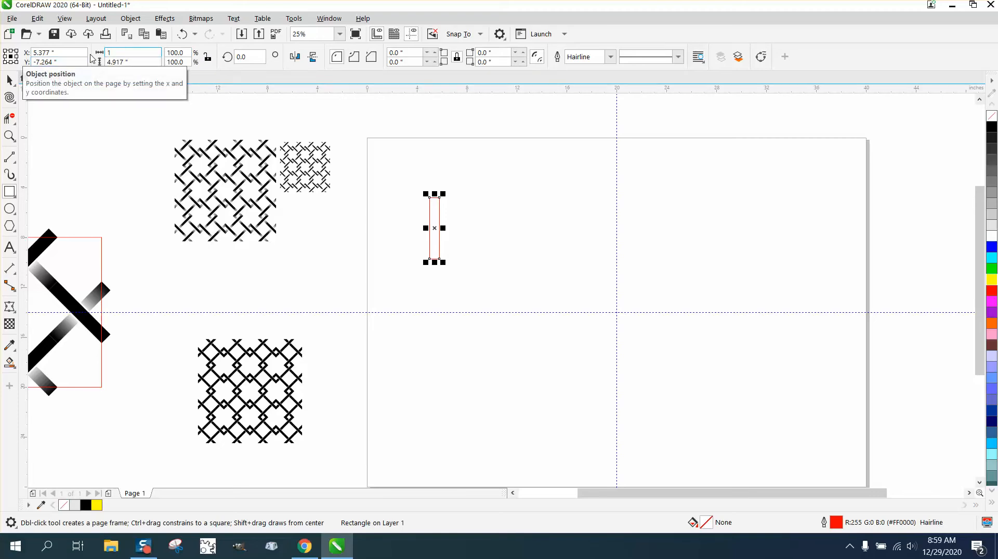
double_click(134, 62)
type("6")
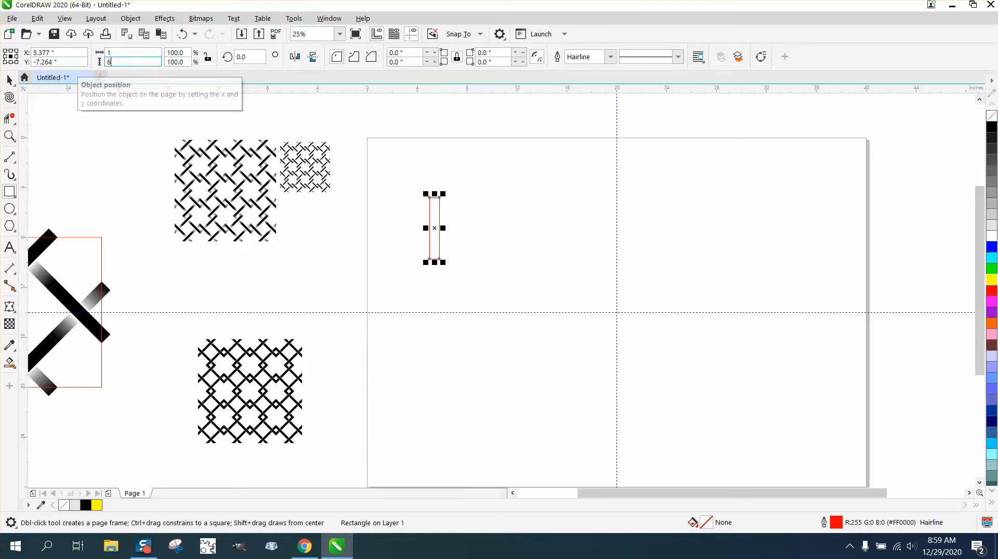
key("Return")
key("p")
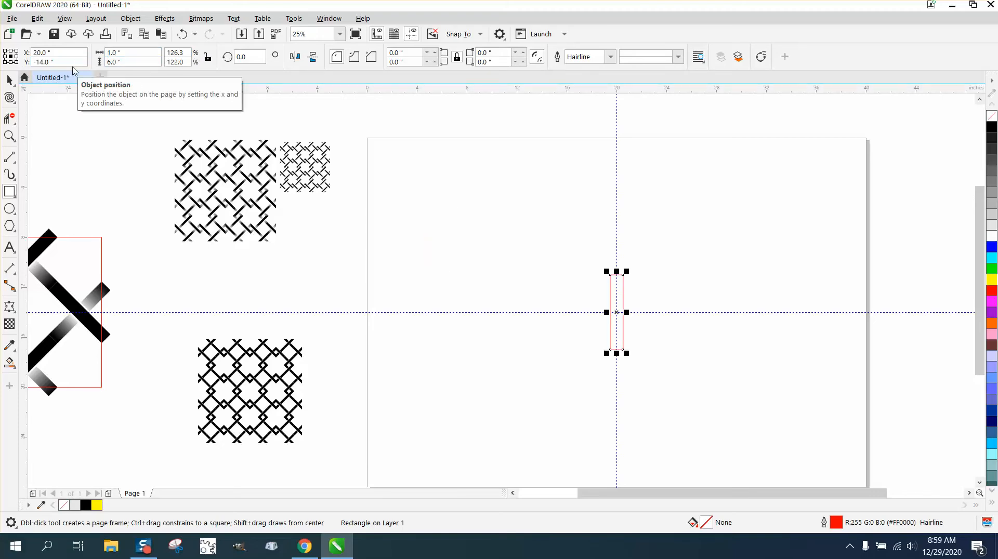
Create a copy of the rectangle rotated 90 degrees to form a cross
left_click(248, 57)
type("90")
key("Return")
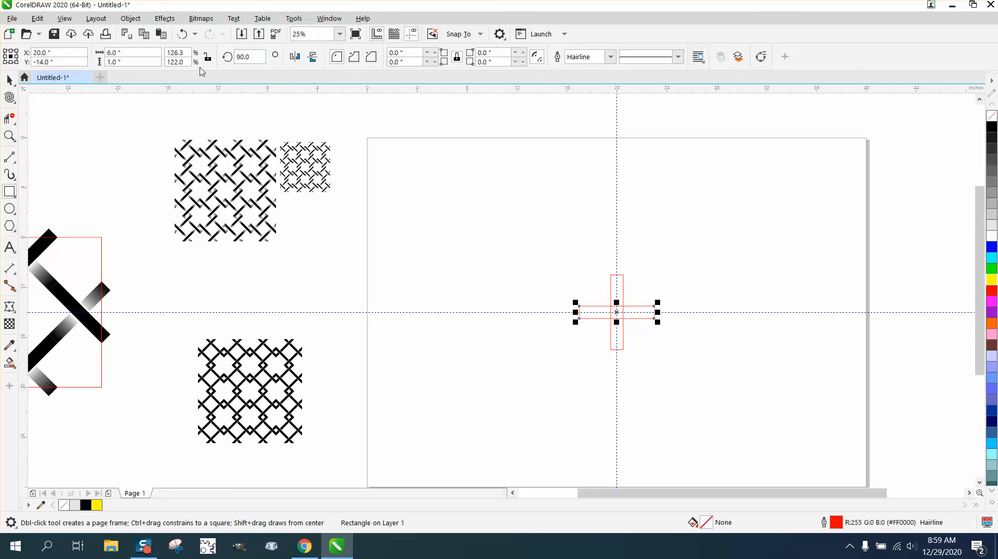
Create a concentric copy of the vertical rectangle sized 1.25 inches wide and 6.25 inches high
left_click(10, 136)
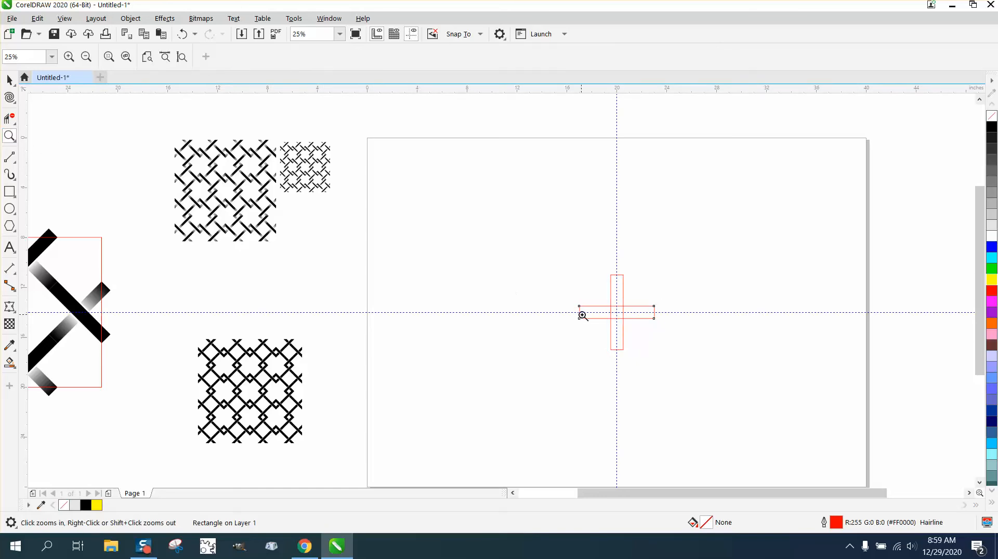
left_click_drag(572, 252, 689, 372)
key("space")
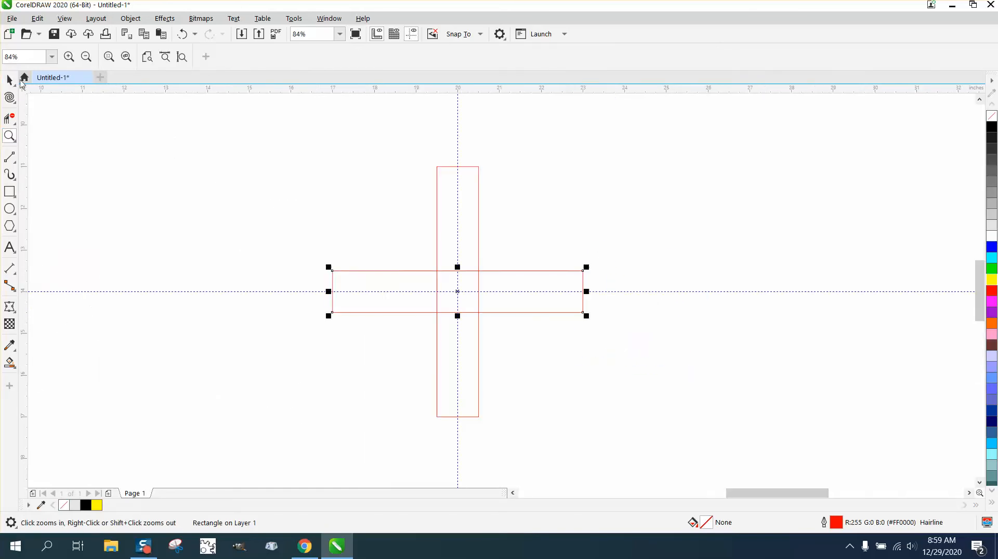
left_click(488, 149)
left_click(472, 166)
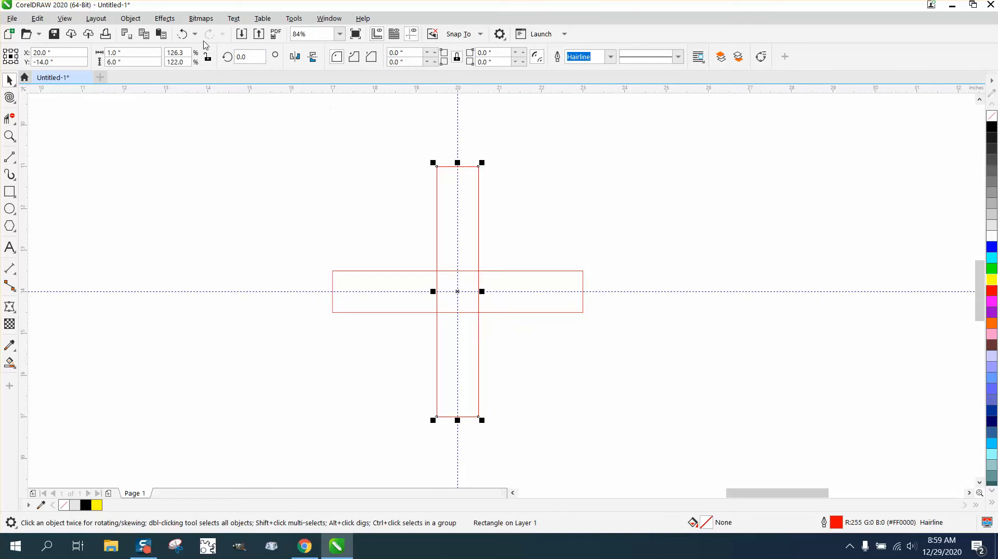
left_click(132, 52)
type("1.25")
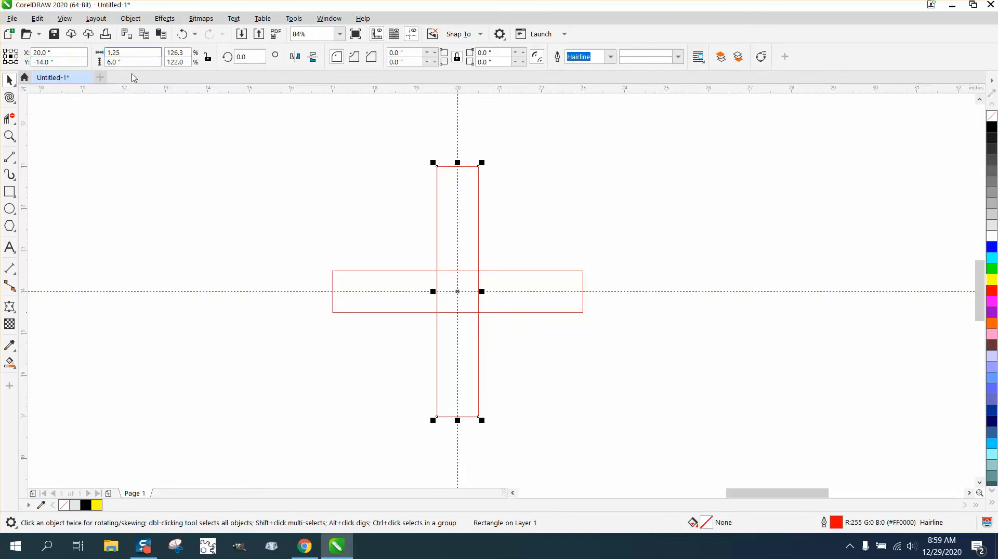
key("Tab")
type("6.25")
key("Return")
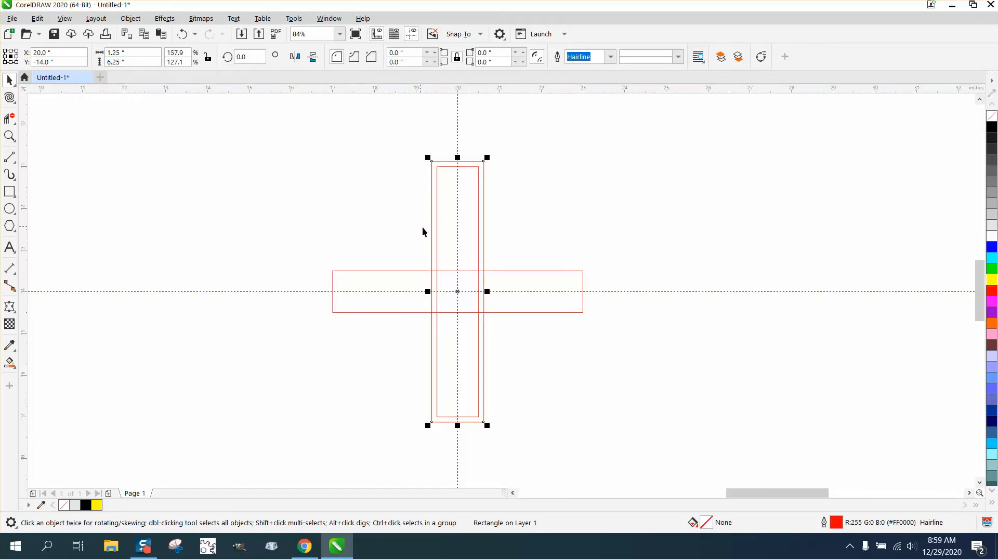
Delete the horizontal rectangle's line segments that cross inside the inner vertical rectangle
left_click(9, 119)
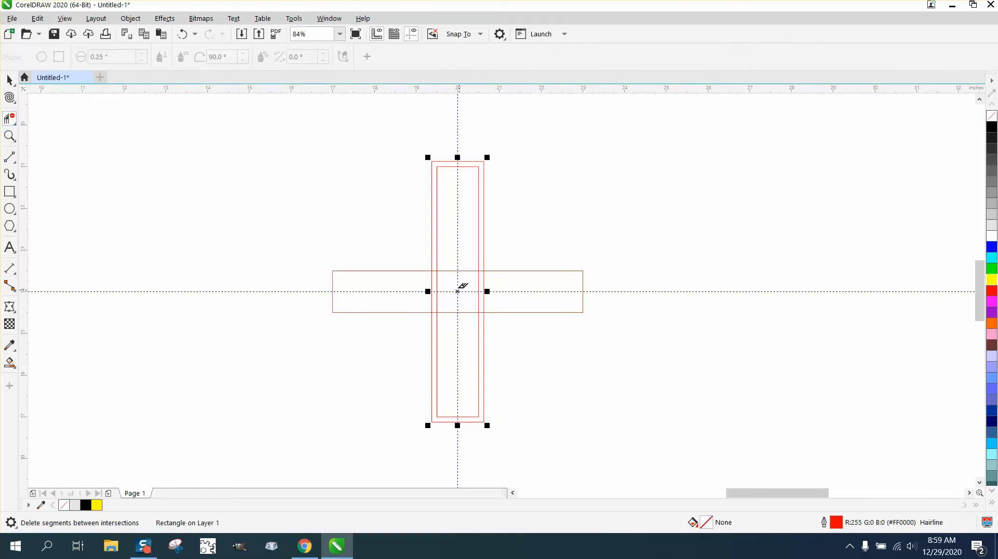
left_click(452, 271)
left_click(456, 312)
left_click(469, 271)
left_click(469, 312)
Smart-fill the left and right arms of the cross with black and nudge the filled pieces to the right
left_click(10, 362)
left_click(405, 308)
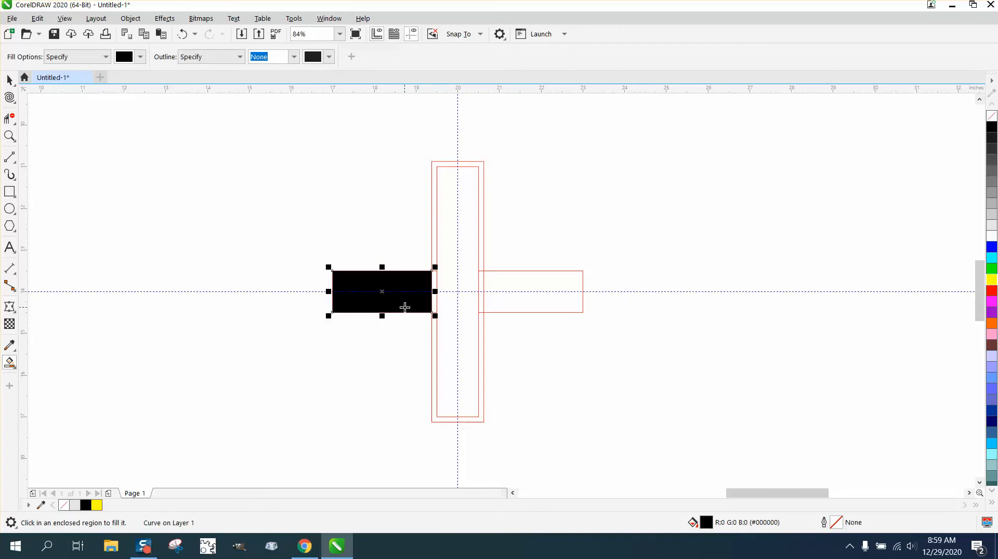
key("Right")
left_click(534, 307)
key("Right")
Smart-fill the inner vertical bar with black and nudge the filled piece to the left of the cross
left_click(463, 243)
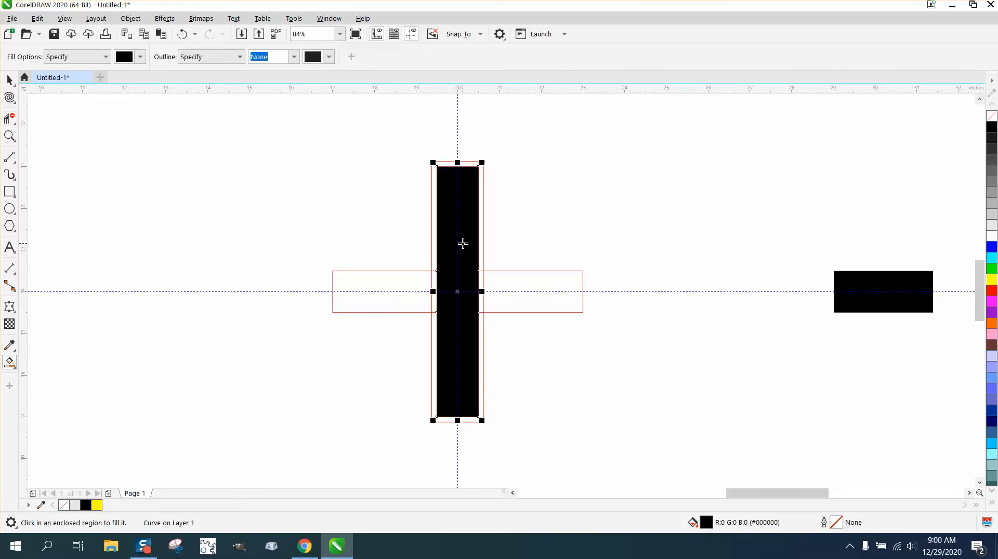
key("Left")
scroll(392, 249, "down", 3)
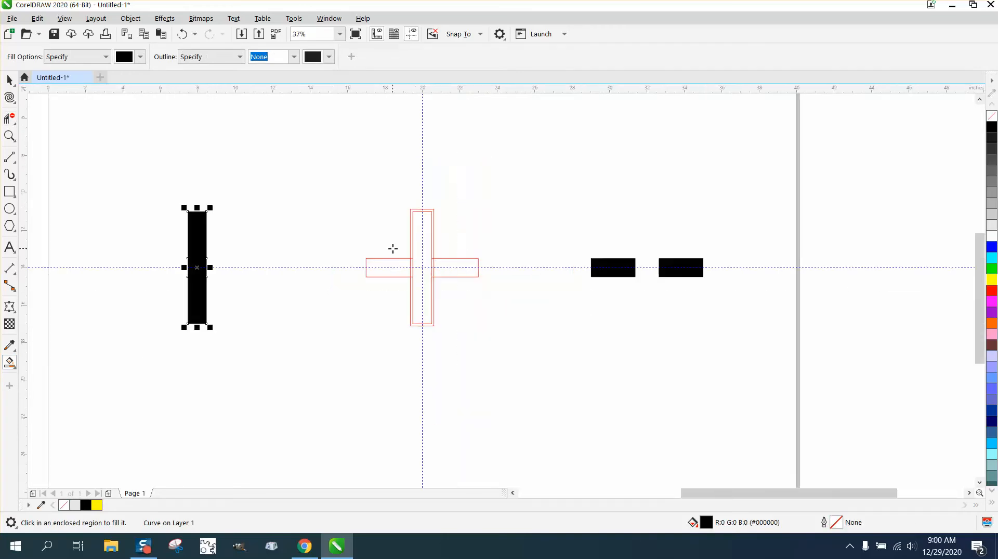
left_click(9, 80)
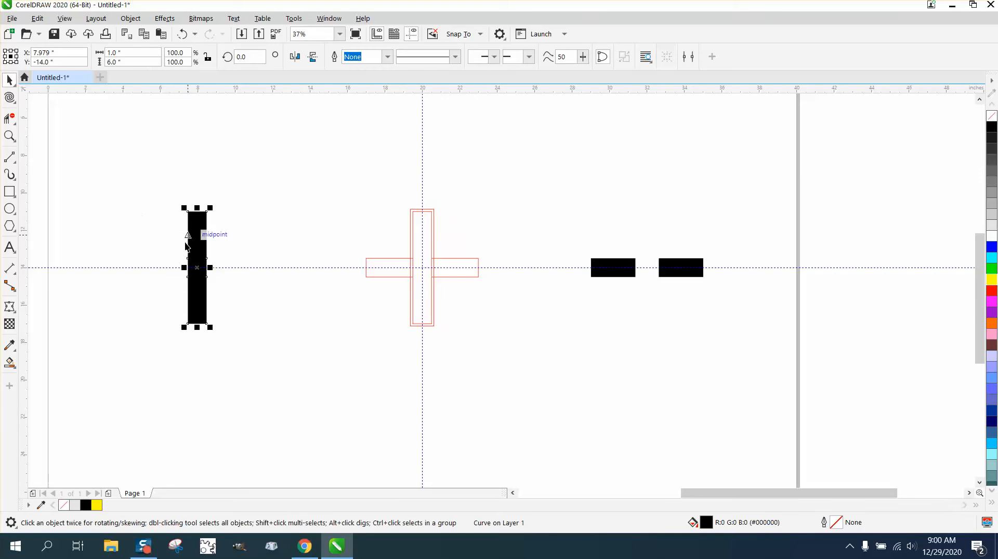
left_click(486, 195)
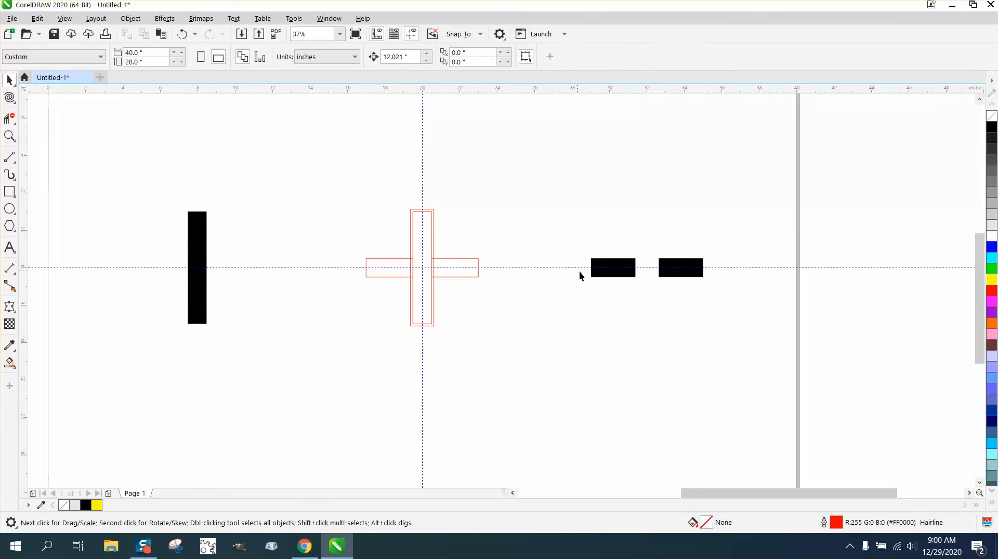
Apply a fountain transparency to the left black block, fading from opaque at its outer left end toward its right end
left_click(600, 276)
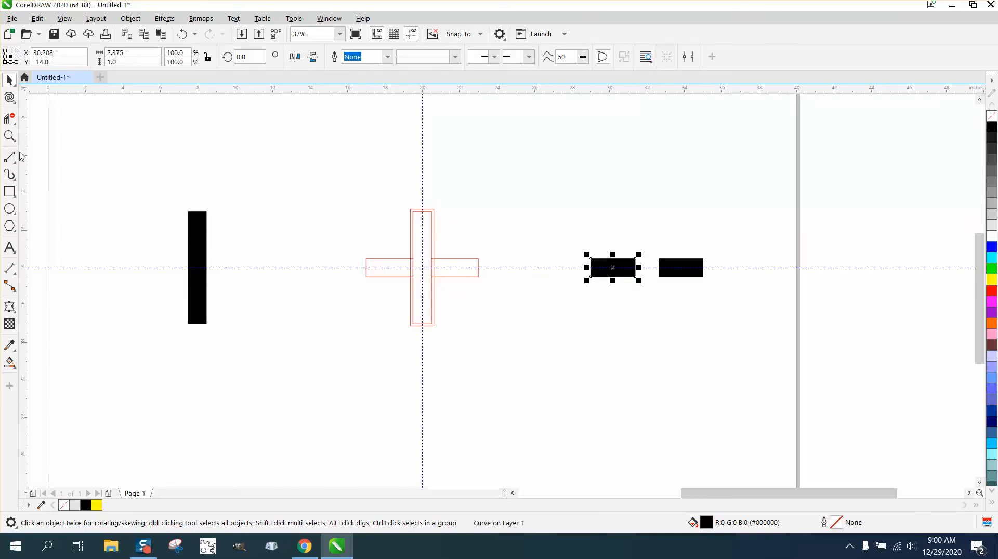
left_click(9, 136)
left_click_drag(509, 229, 780, 354)
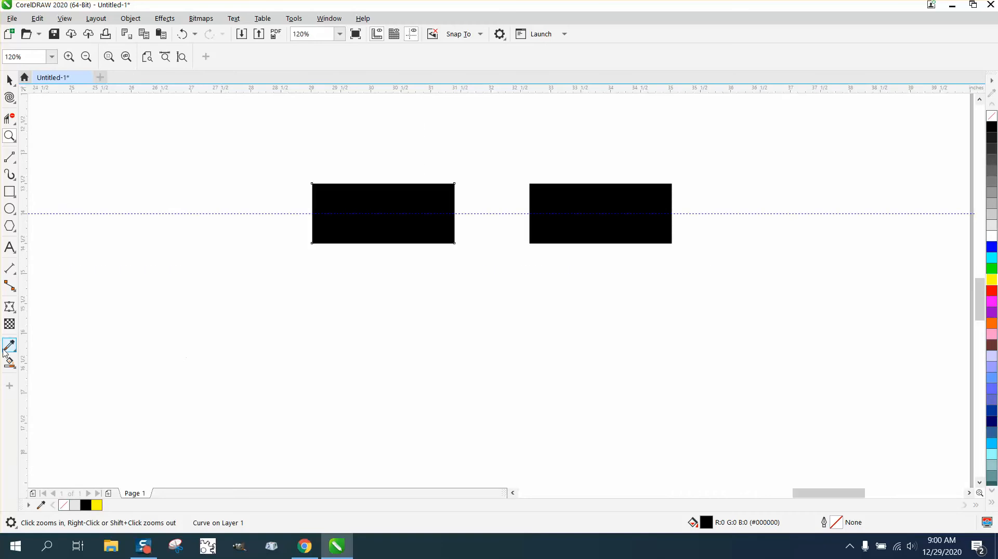
left_click(9, 324)
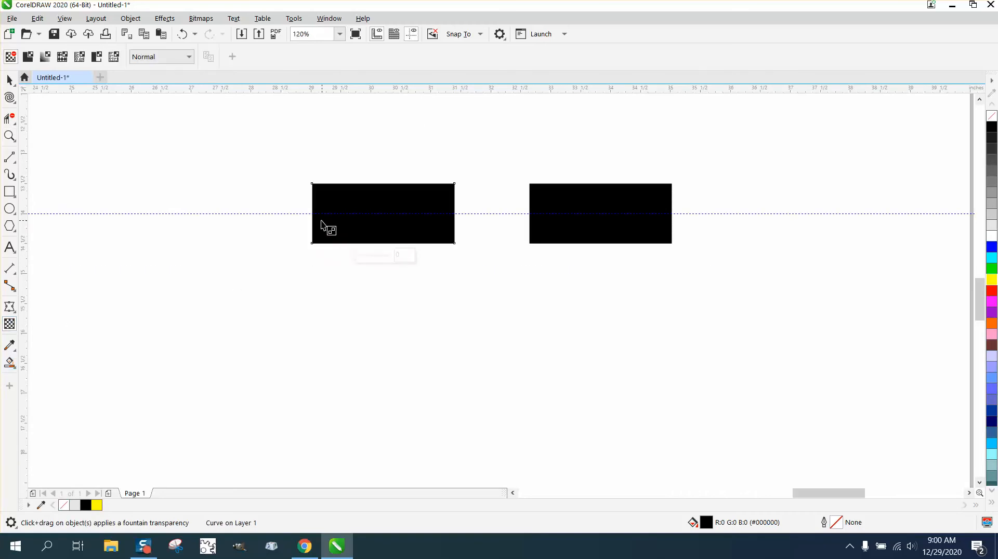
left_click_drag(321, 220, 484, 224)
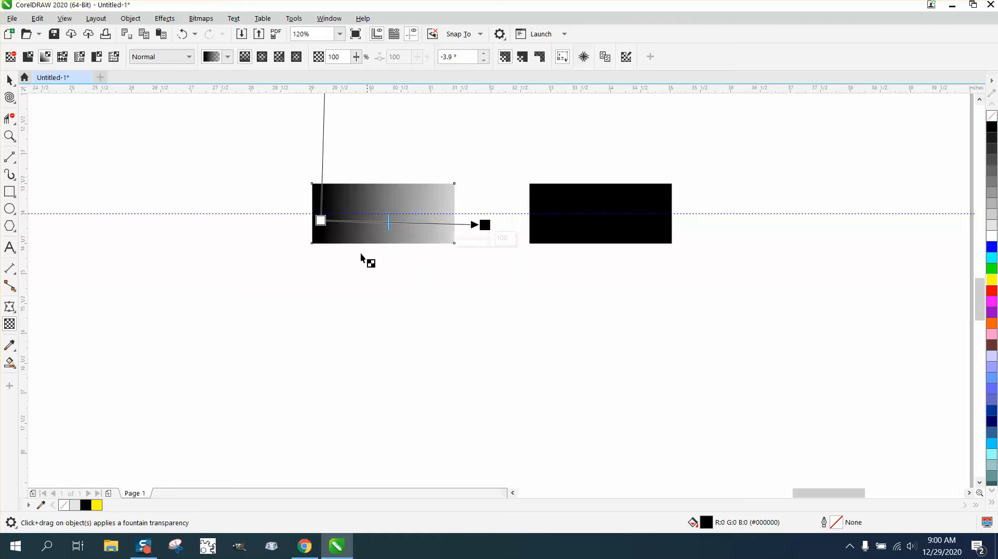
left_click(9, 79)
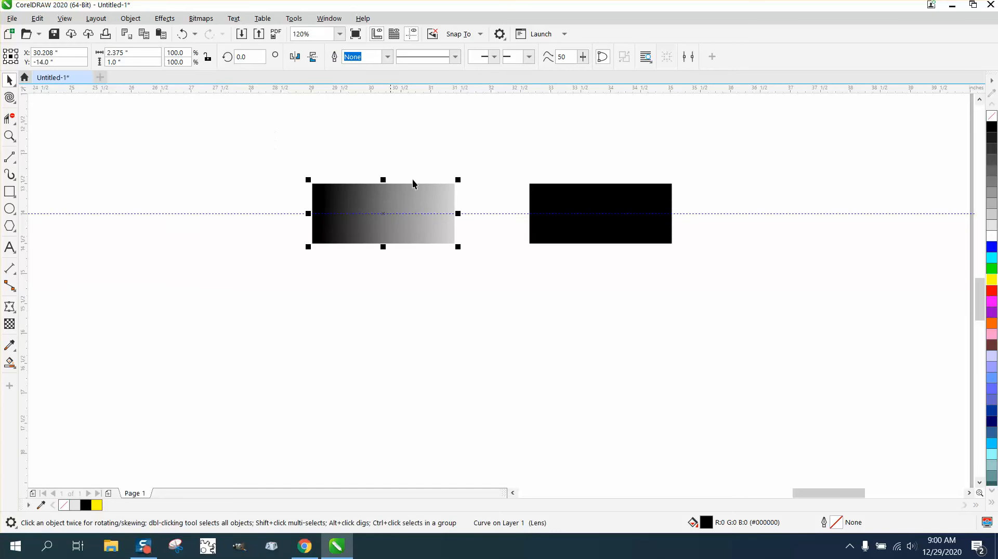
left_click(9, 306)
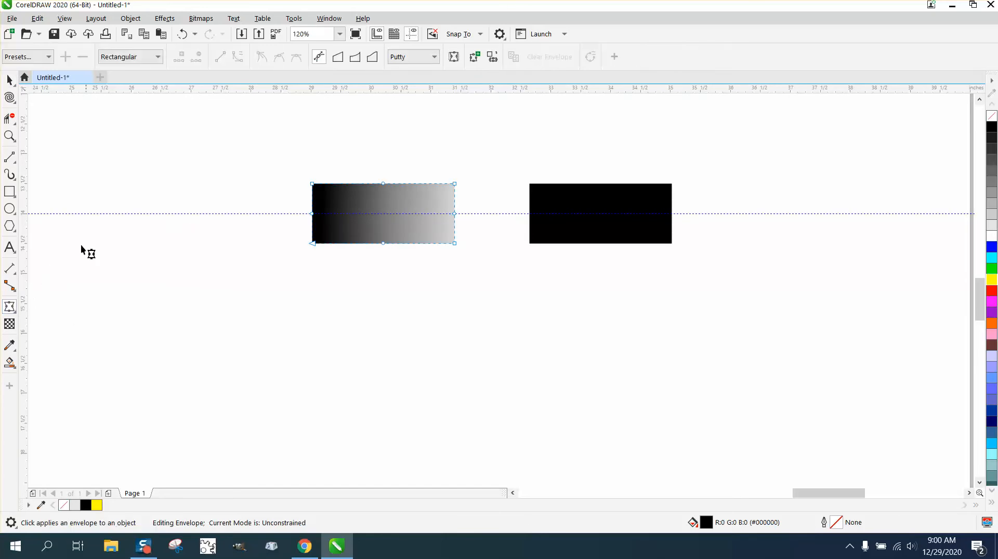
left_click(574, 211)
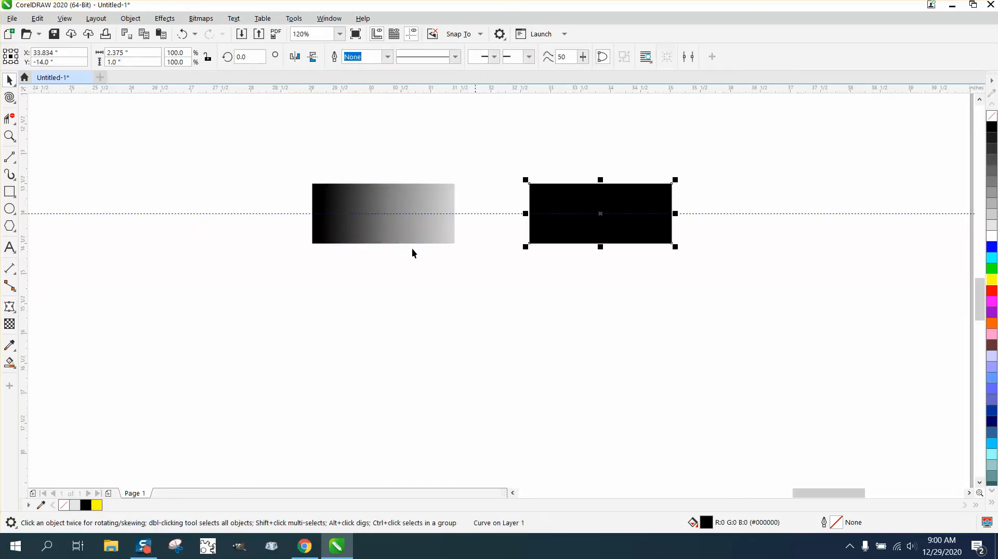
left_click(10, 307)
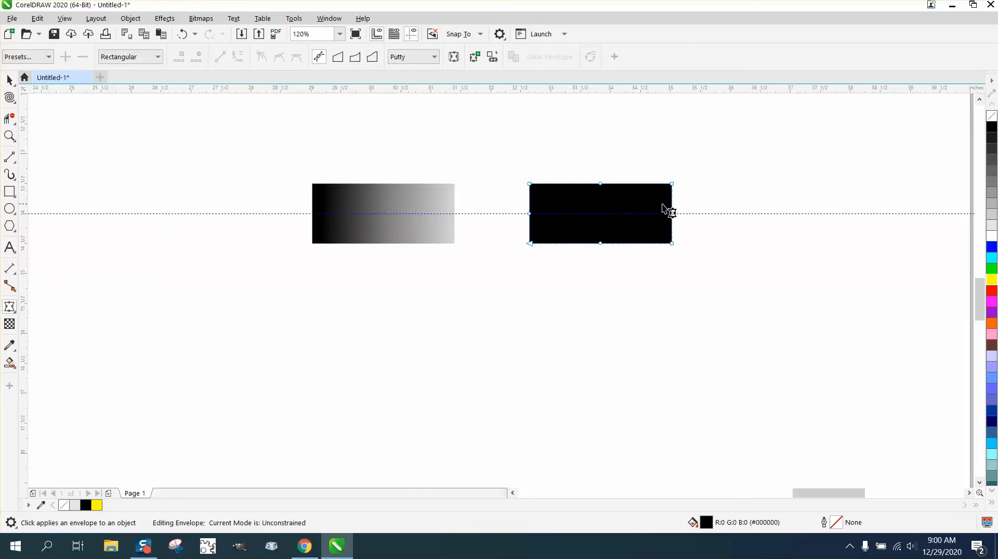
left_click_drag(665, 204, 541, 213)
left_click_drag(665, 206, 524, 221)
Apply a fountain transparency to the right black block, fading from opaque at its outer right end toward its left end
left_click(9, 323)
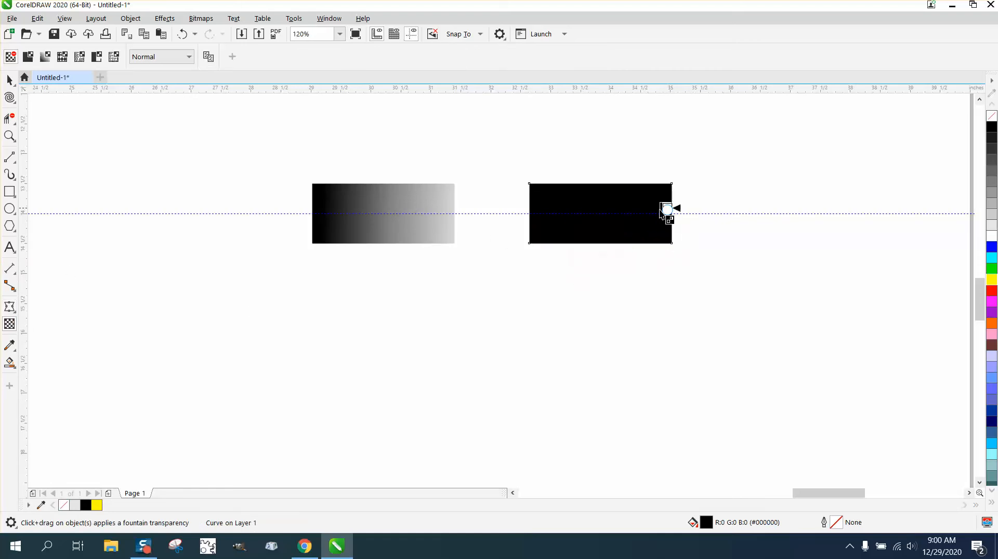
left_click_drag(667, 208, 514, 211)
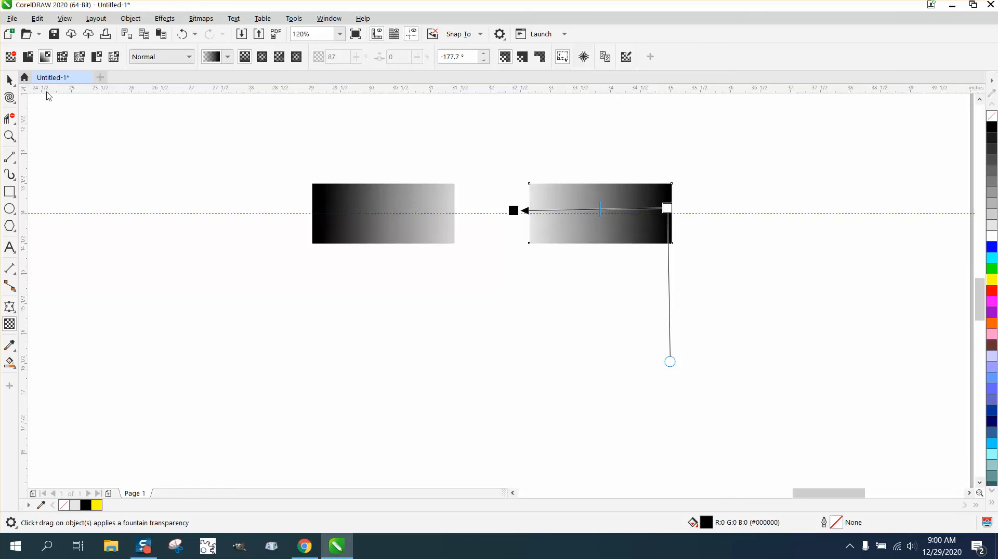
left_click(9, 79)
scroll(399, 257, "down", 2)
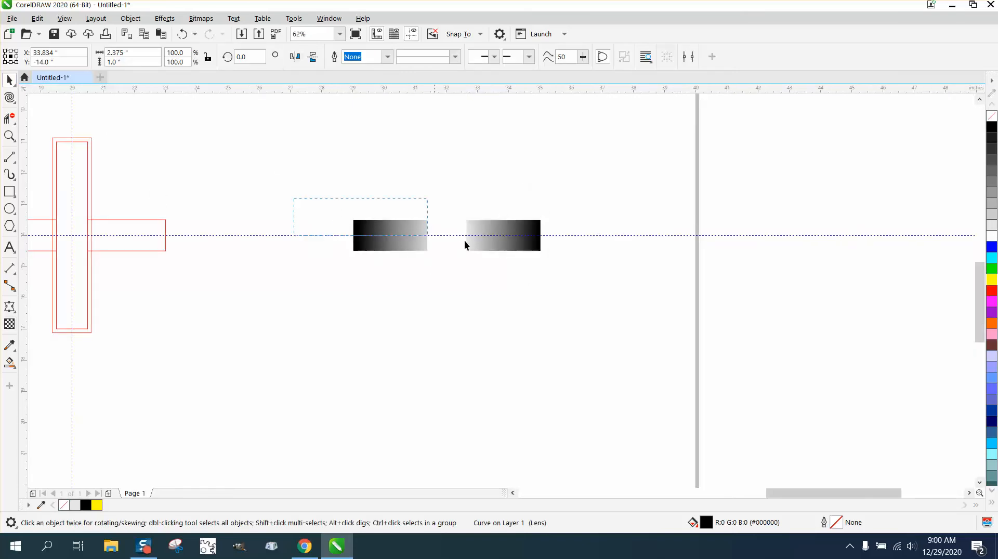
Delete the red outline cross at the centre of the page
left_click_drag(589, 285, 579, 288)
scroll(495, 289, "down", 4)
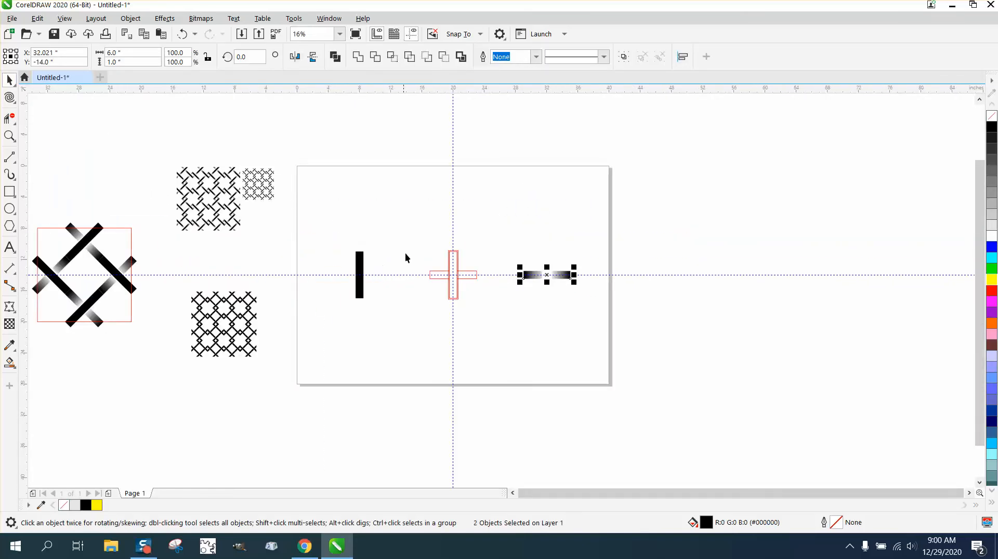
left_click_drag(411, 240, 491, 310)
key("Delete")
Centre the pair of faded blocks on the page, and centre the vertical black bar there too
left_click_drag(495, 254, 598, 311)
key("p")
left_click_drag(354, 251, 387, 300)
key("p")
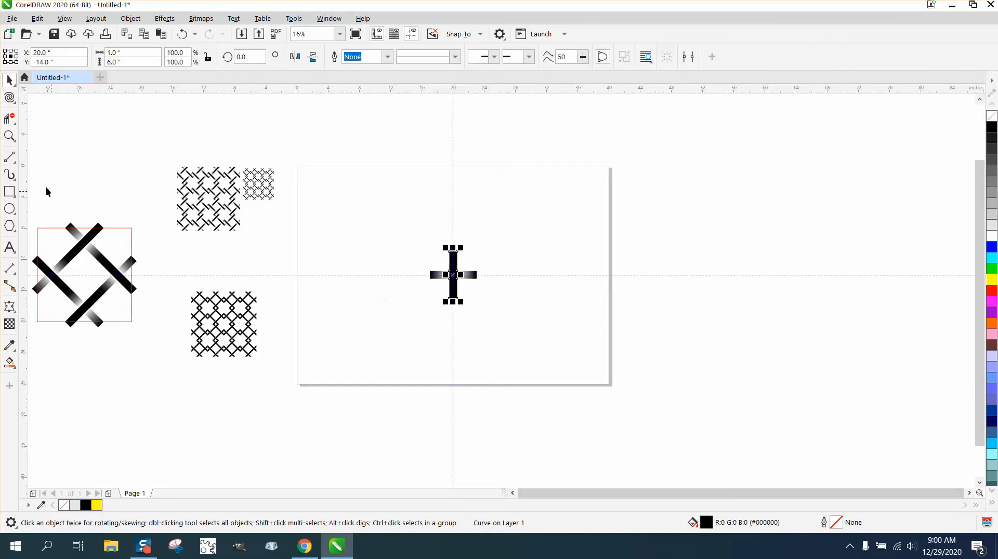
Group the vertical black bar and the two faded blocks into one cross
left_click(9, 136)
left_click_drag(389, 249, 544, 328)
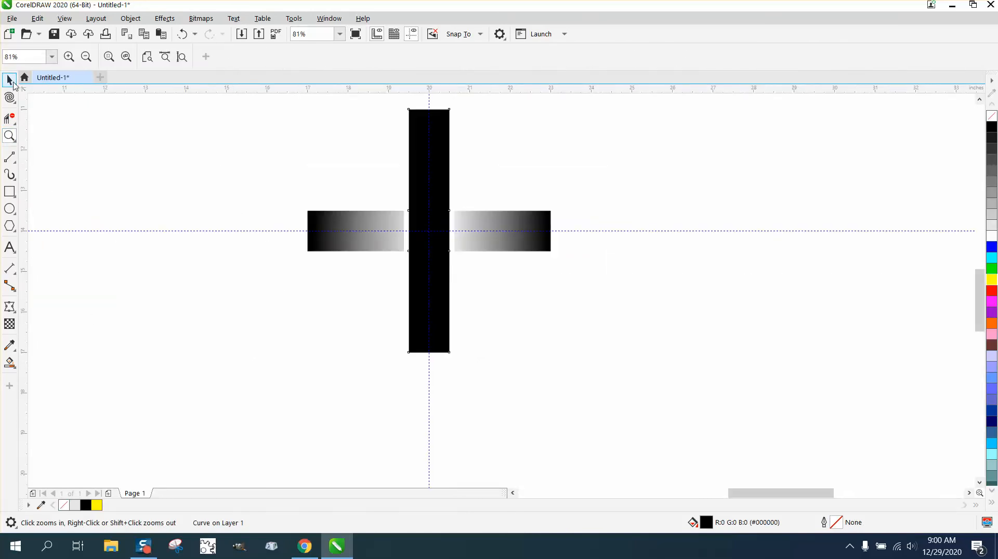
left_click(10, 80)
left_click_drag(287, 102, 365, 207)
left_click_drag(639, 364, 639, 363)
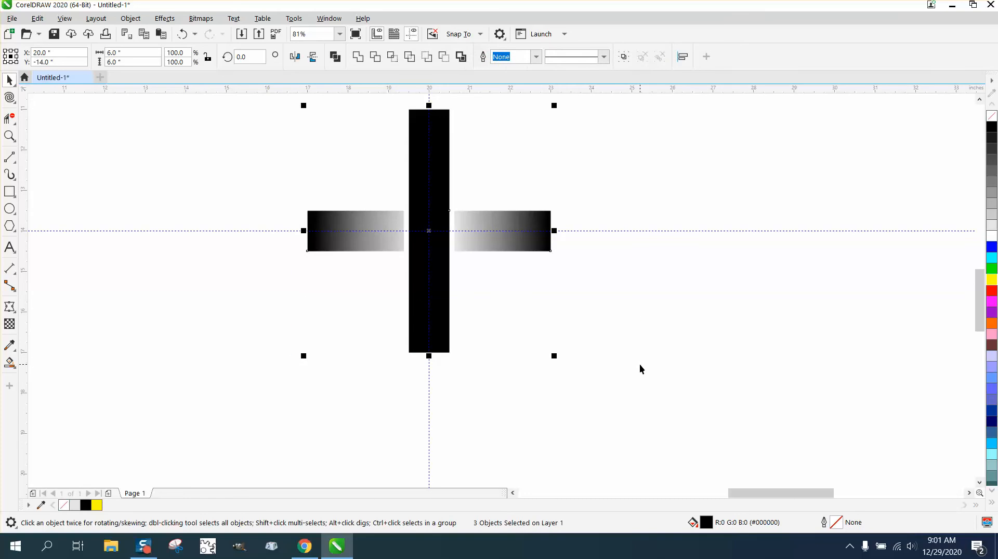
key("ctrl+g")
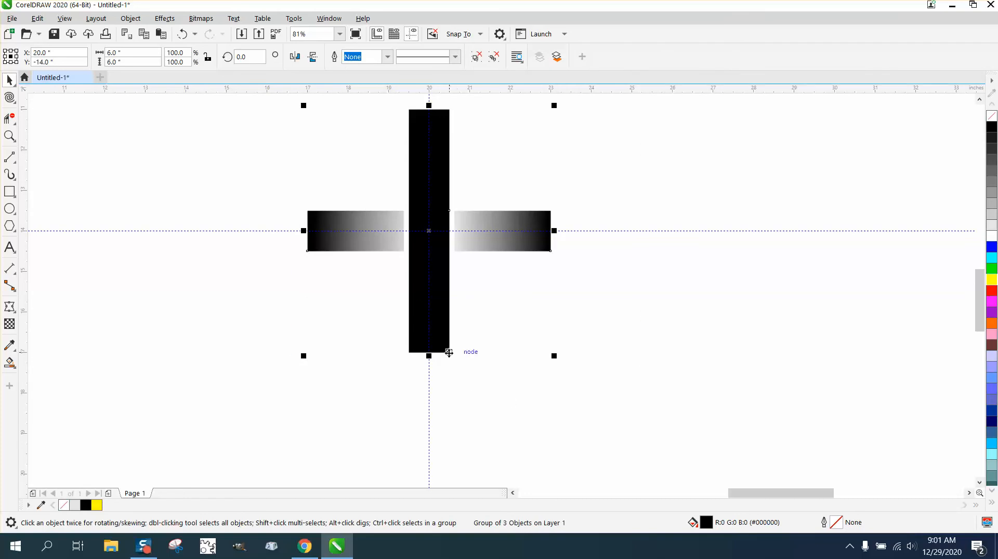
Move the cross so its vertical bar ends on the horizontal guideline and its right arm ends on the vertical guideline
left_click_drag(449, 353, 327, 232)
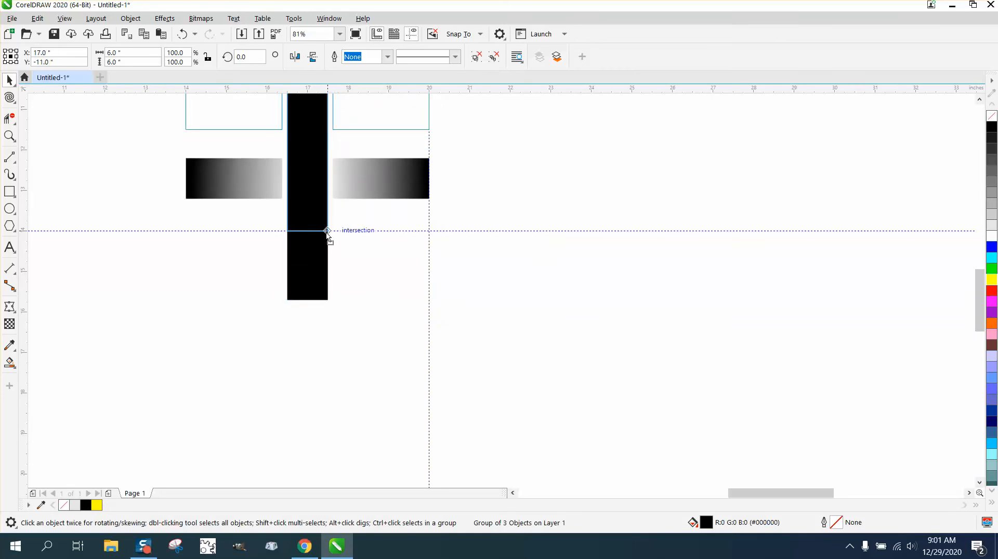
left_click_drag(330, 233, 375, 323)
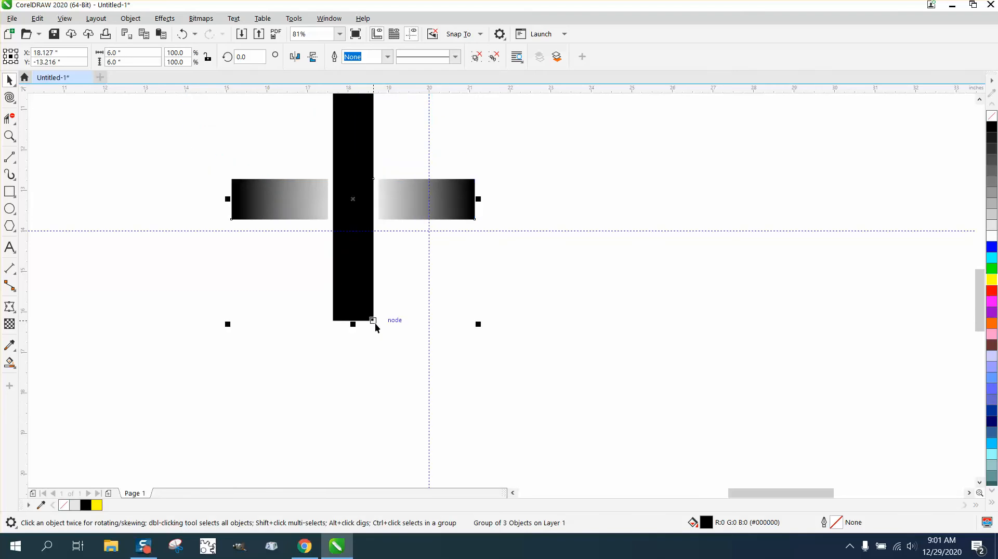
left_click(479, 35)
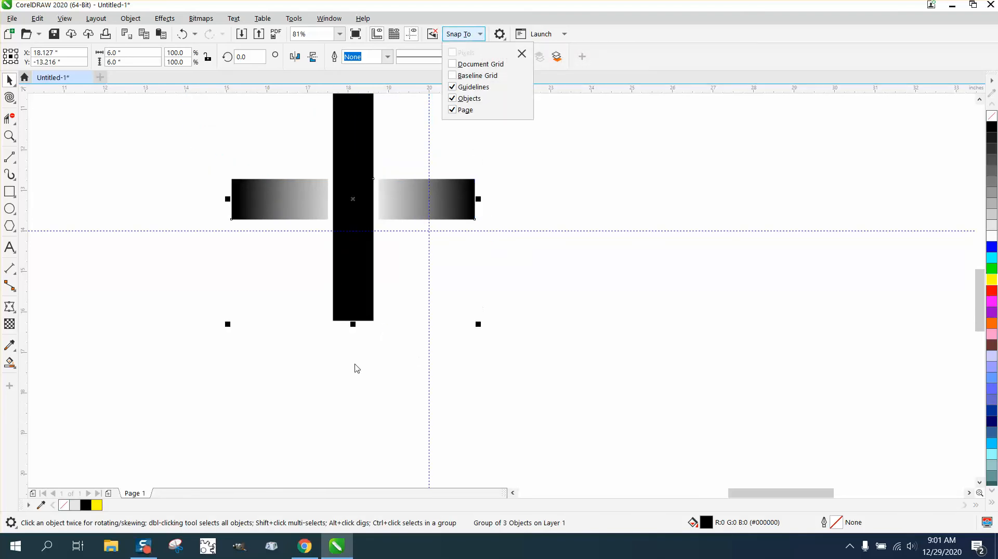
left_click(373, 320)
left_click_drag(373, 320, 333, 233)
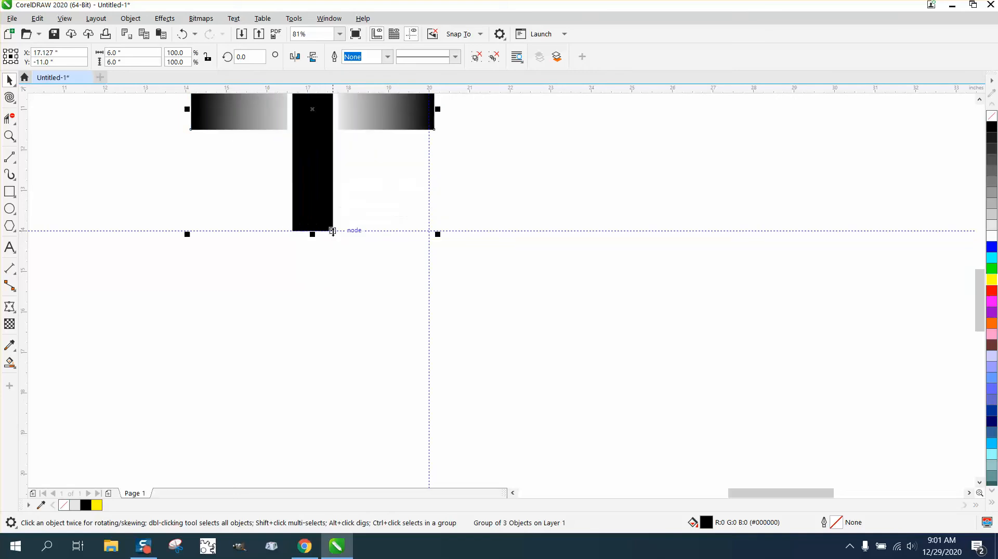
left_click_drag(436, 129, 430, 130)
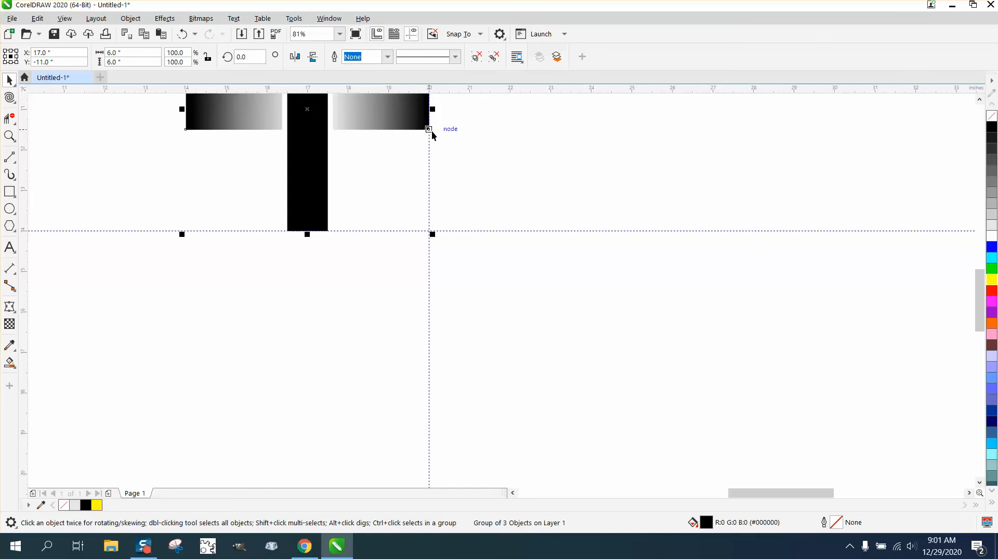
Examine up close how the cross's right arm and lower bar end line up with the guidelines
scroll(469, 226, "down", 3)
left_click(10, 136)
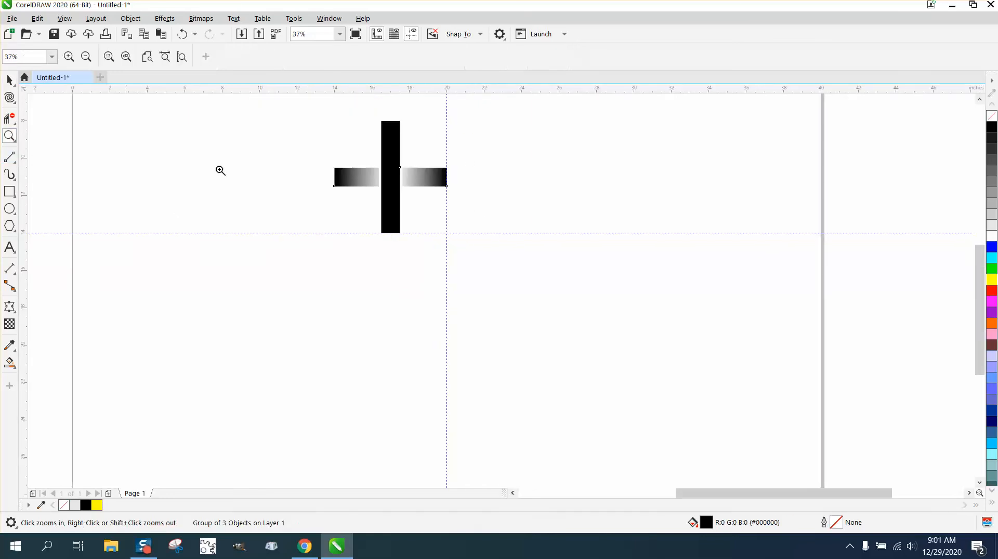
left_click_drag(435, 159, 478, 200)
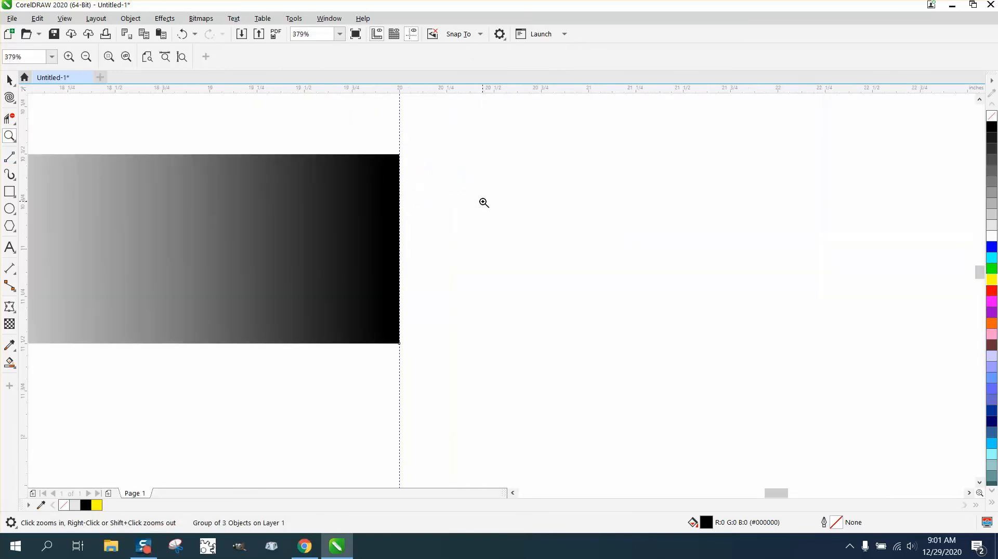
right_click(405, 310)
right_click(268, 396)
right_click(197, 450)
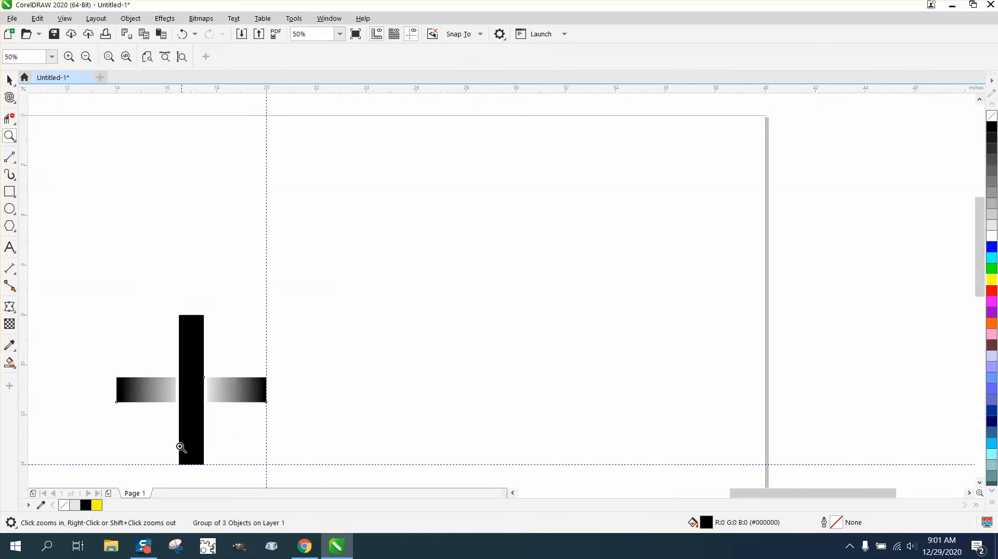
left_click_drag(181, 447, 233, 481)
right_click(228, 466)
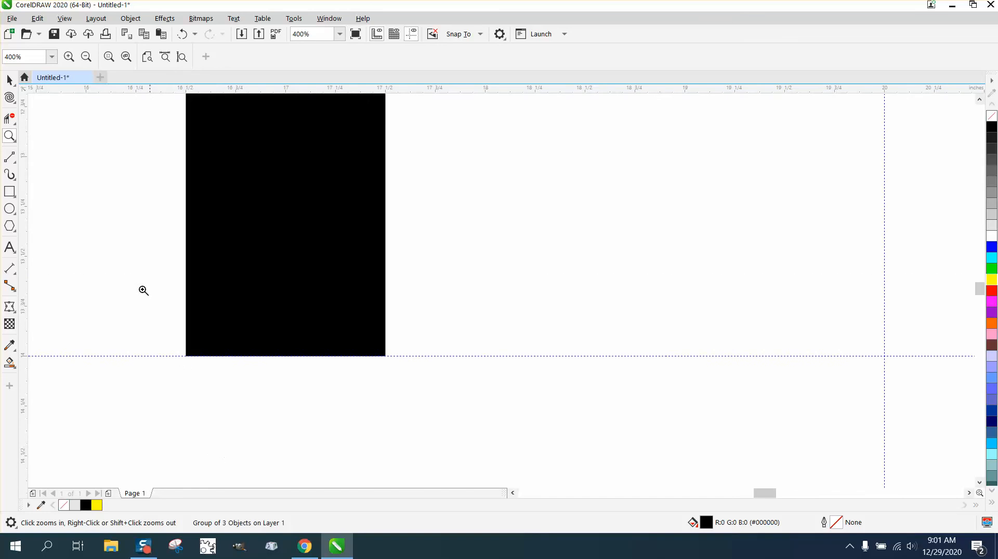
right_click(60, 178)
Move the cross group's centre of rotation to the intersection of the two guidelines
left_click(10, 79)
scroll(305, 218, "down", 1)
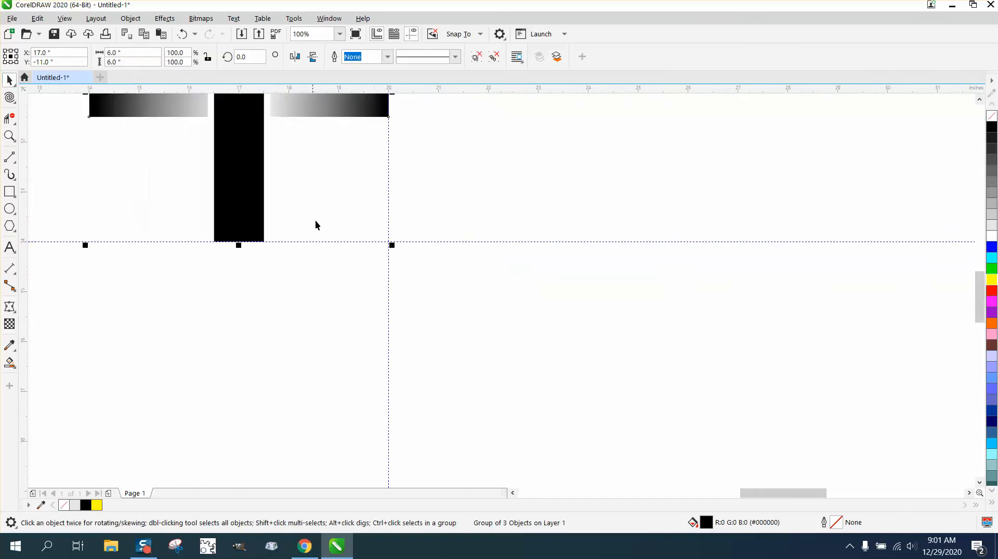
scroll(522, 233, "down", 1)
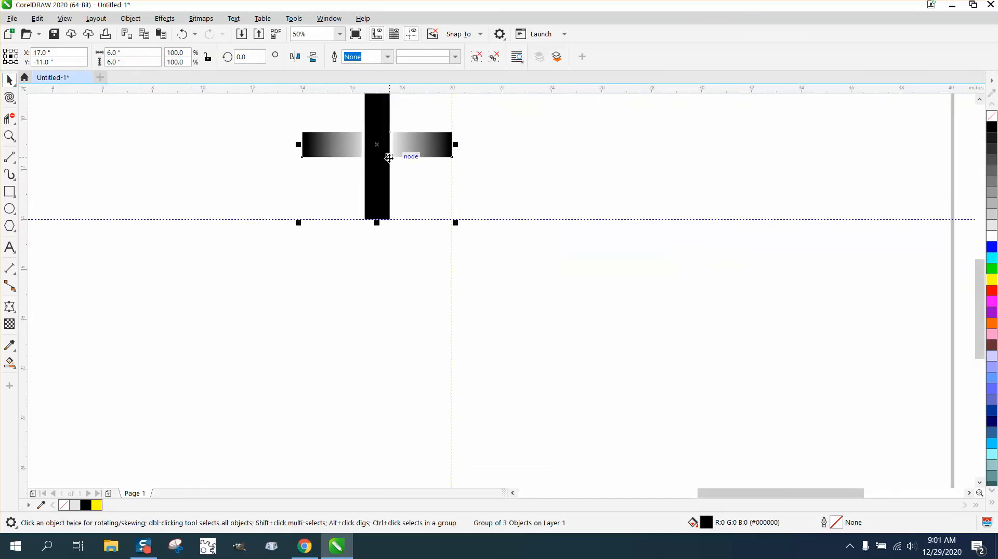
left_click(377, 147)
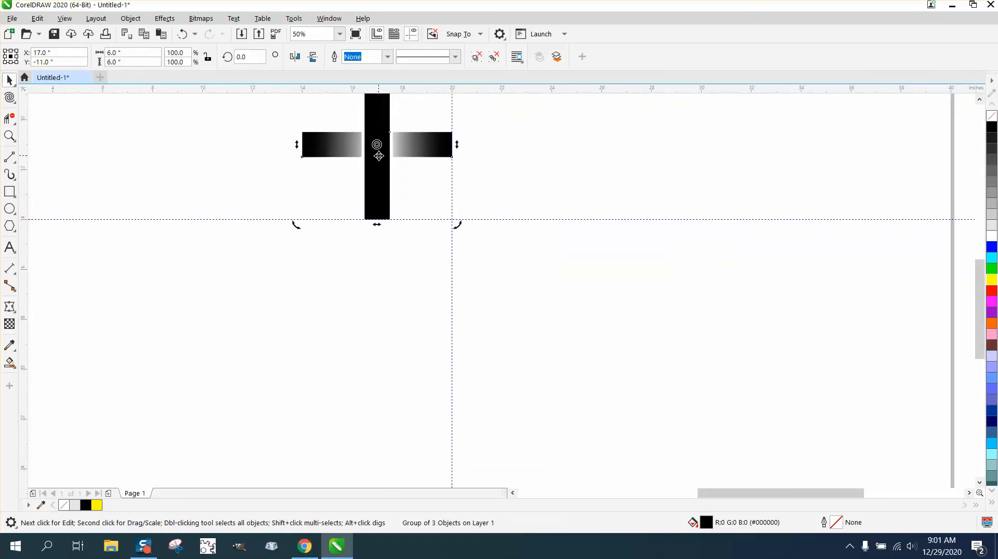
left_click_drag(377, 145, 450, 219)
left_click(393, 151)
left_click(397, 143)
Create rotated copies of the cross around the guideline intersection at 270, 180 and 90 degrees
left_click(253, 57)
type("270")
key("Return")
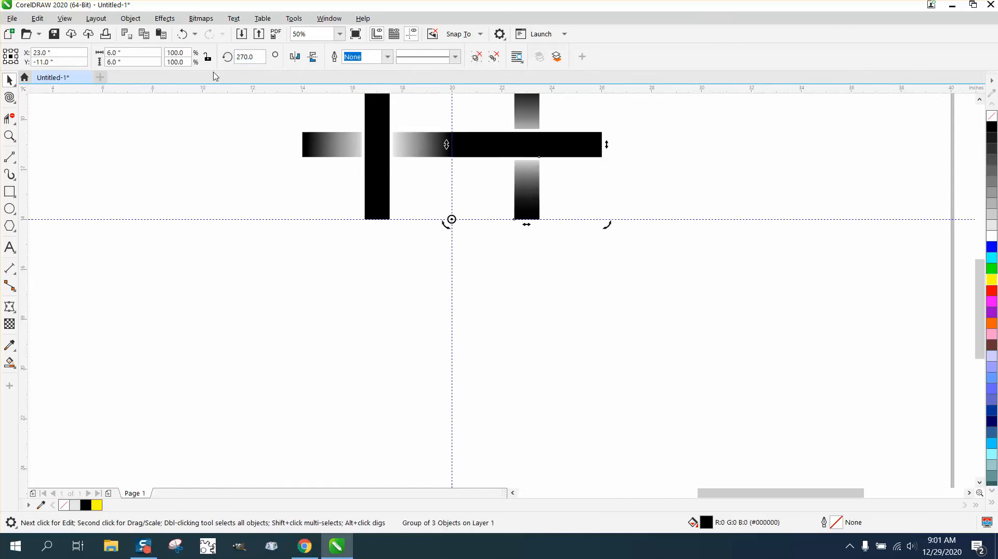
double_click(253, 57)
type("80")
key("Return")
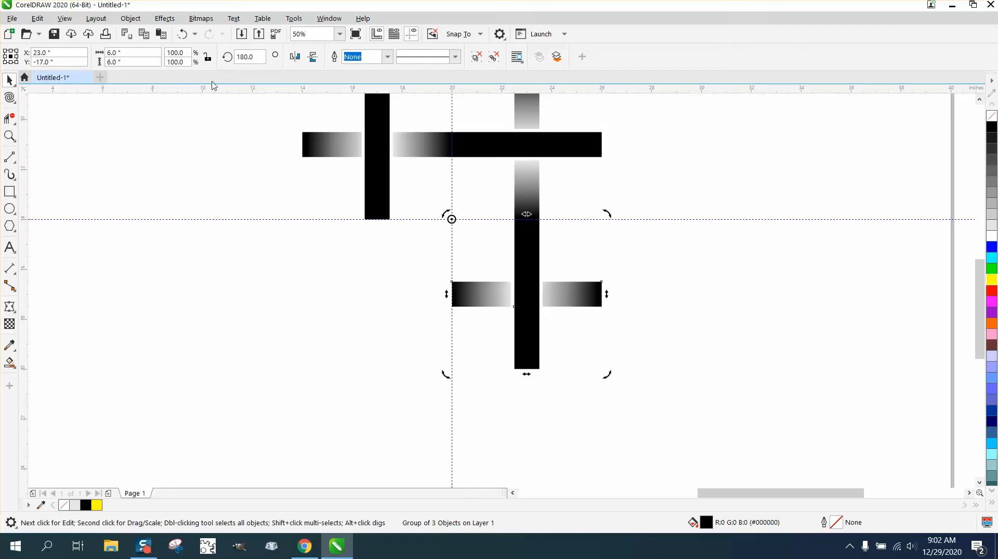
type("90")
key("Return")
Group the four crosses into a single lattice object
scroll(144, 130, "down", 1)
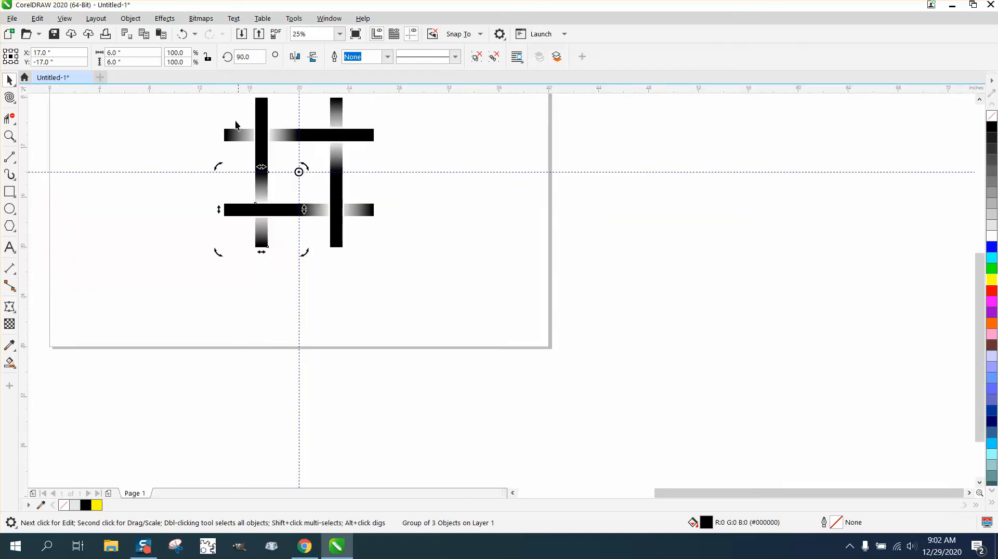
scroll(241, 141, "down", 1)
left_click_drag(214, 104, 372, 207)
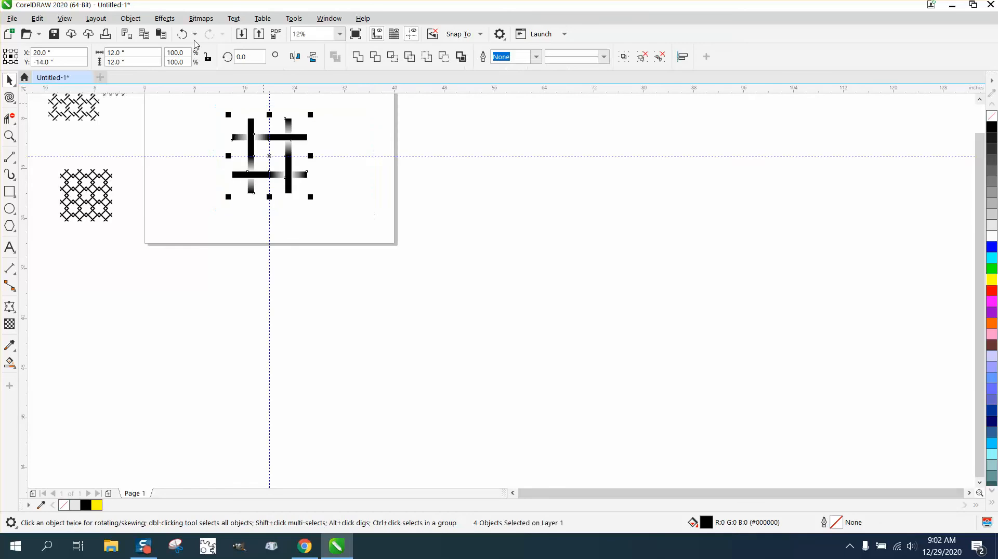
left_click(131, 18)
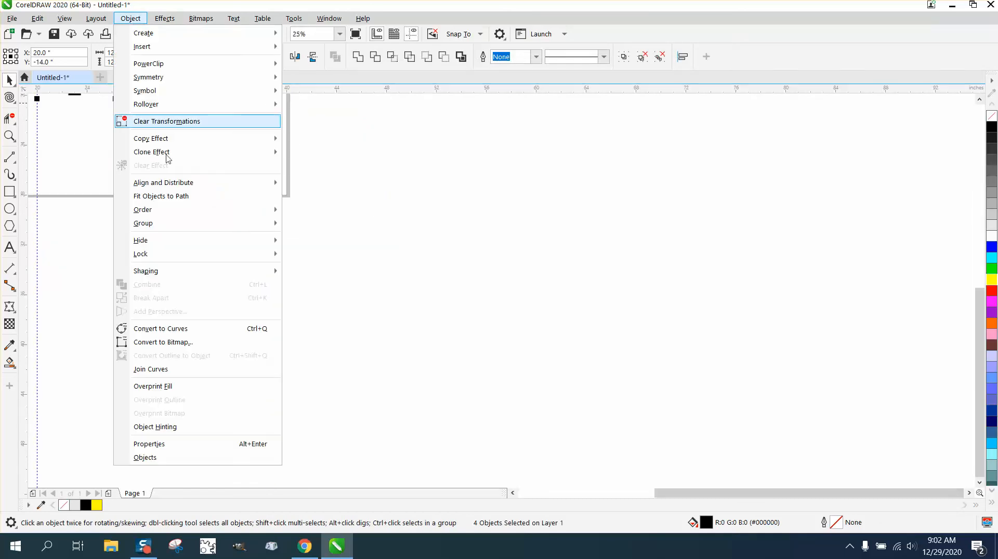
mouse_move(173, 229)
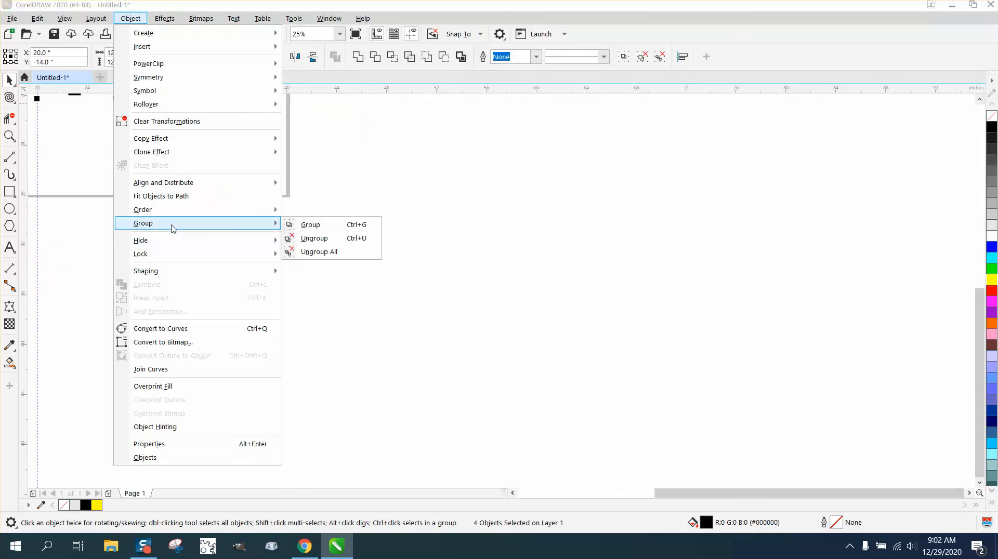
left_click(310, 225)
Rotate the grouped lattice by 45 degrees
scroll(316, 208, "down", 2)
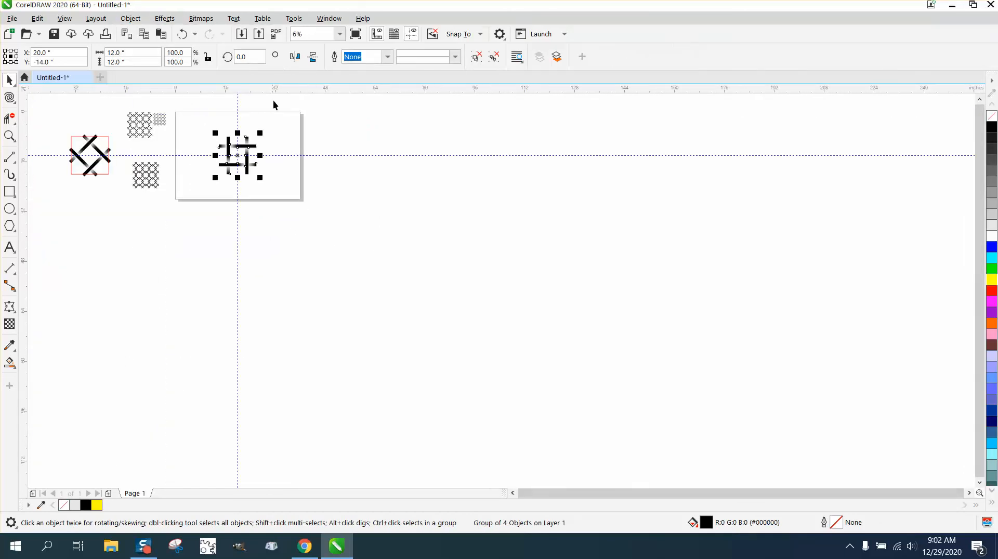
left_click(249, 56)
type("45")
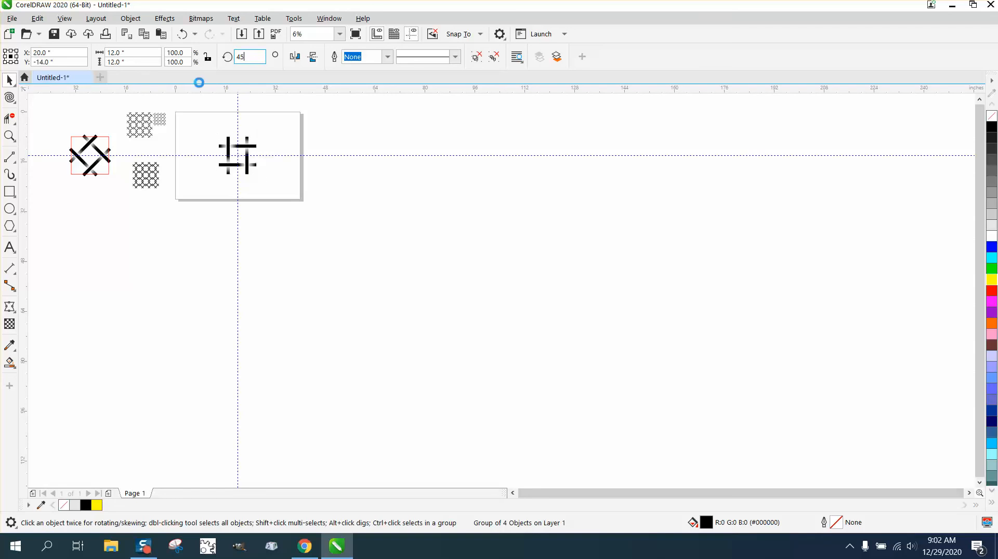
key("Return")
Measure the vertical distance between the lattice's upper-right and lower-right bar corners with a 2-point line, and delete the line
left_click(9, 136)
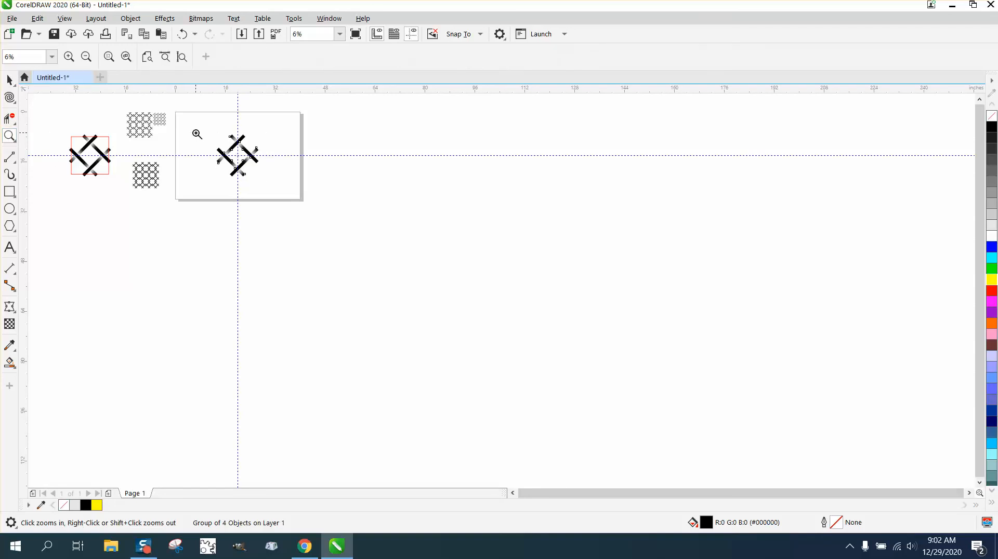
left_click_drag(196, 134, 304, 201)
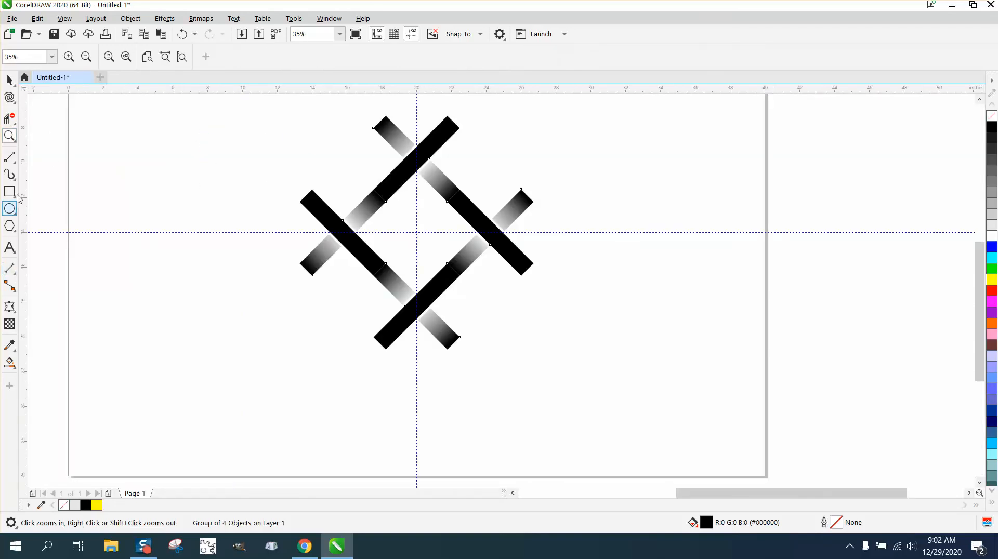
left_click(15, 166)
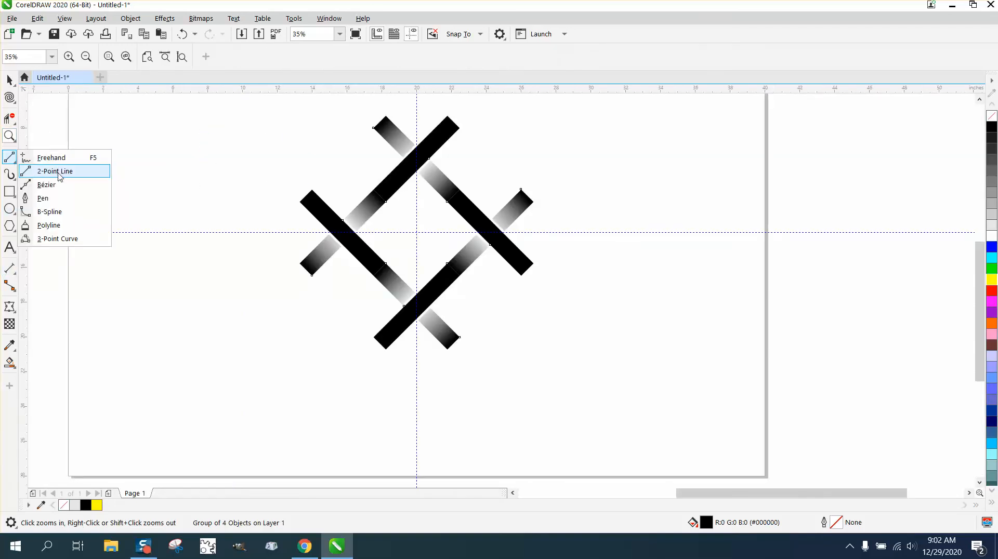
left_click(58, 171)
left_click_drag(459, 129, 460, 339)
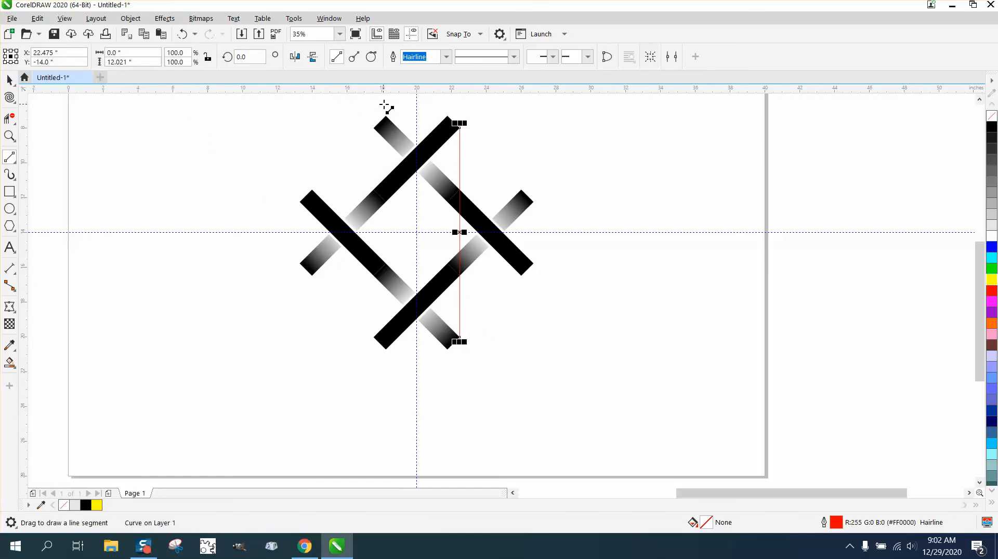
key("Delete")
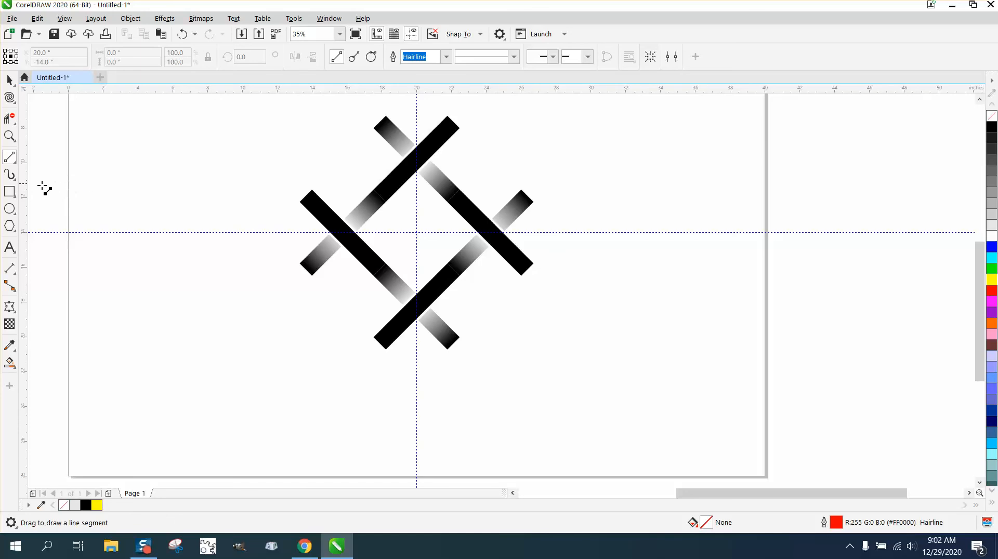
Draw a square to the left of the lattice and set its size proportionally to 12.021 inches
left_click(10, 192)
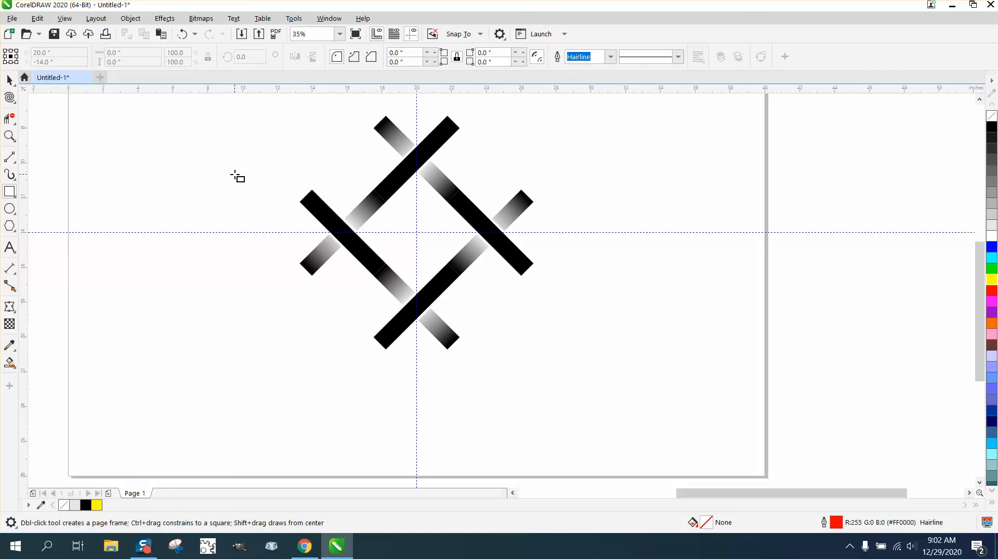
left_click_drag(253, 165, 92, 327)
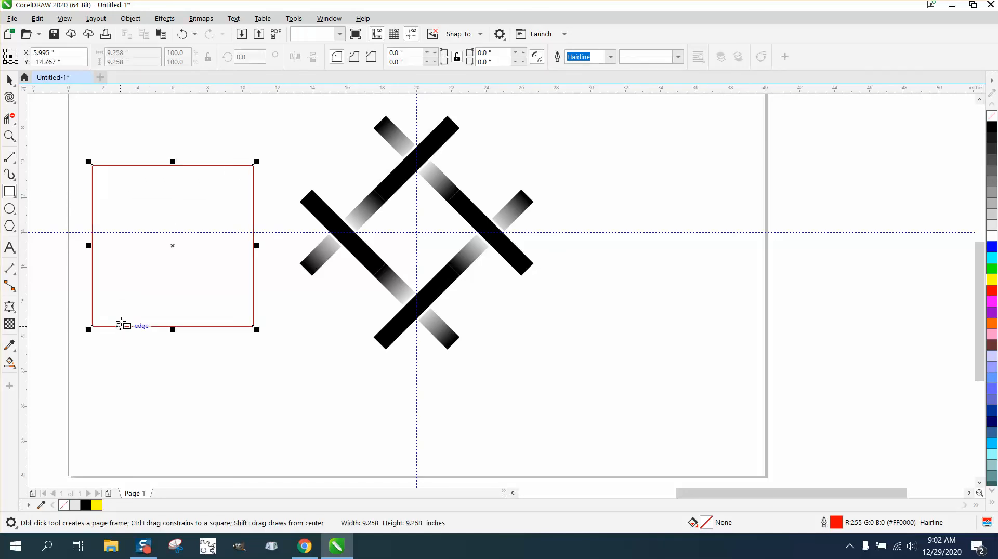
left_click(207, 57)
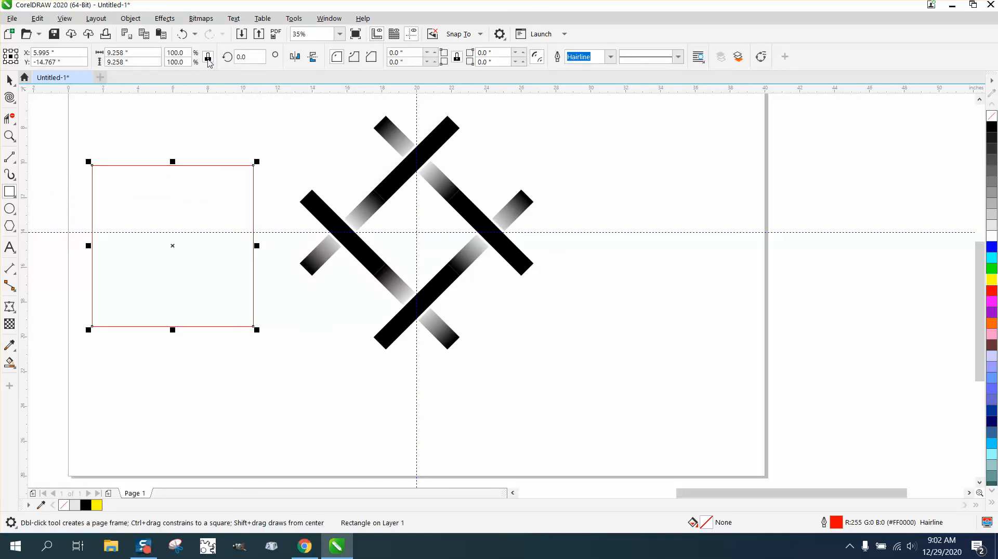
double_click(119, 52)
type("12.021")
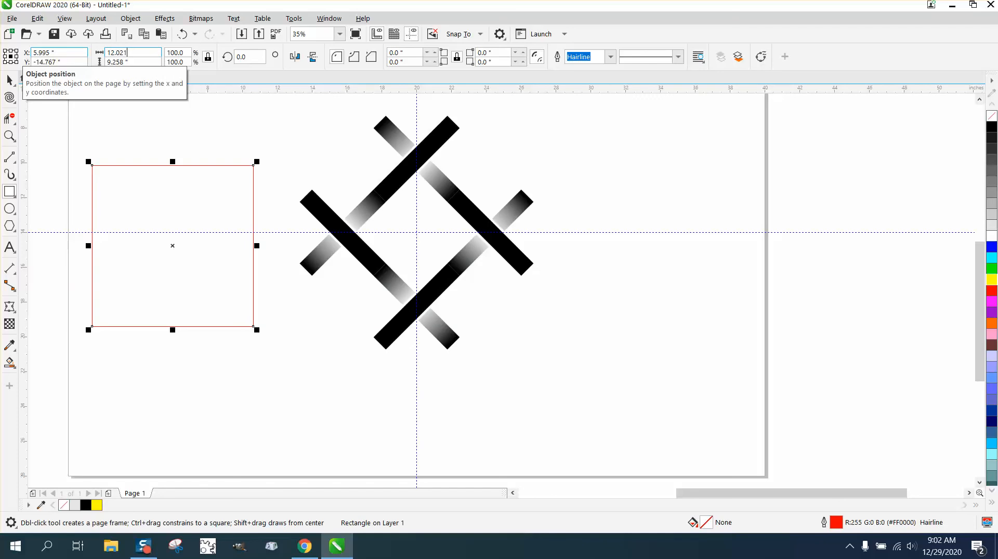
key("Return")
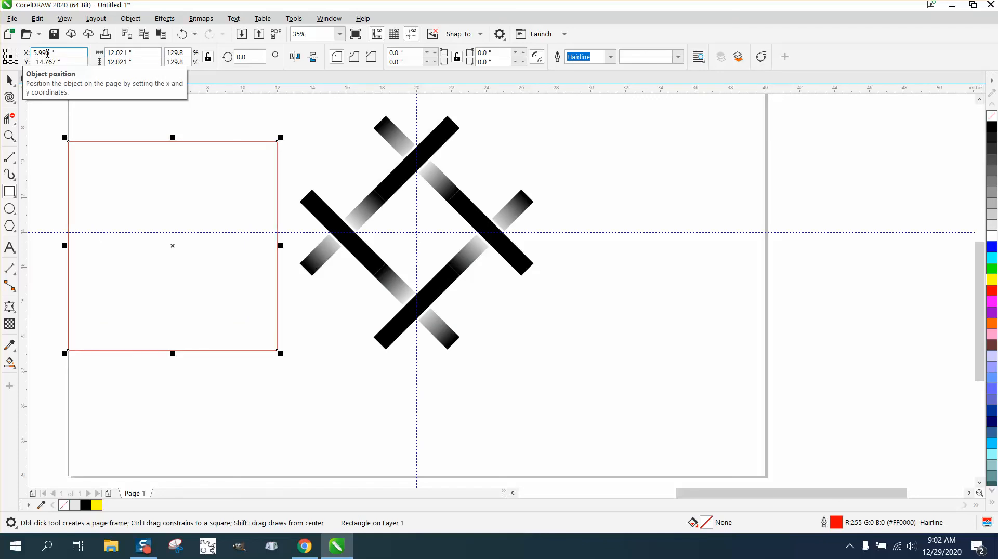
Center the square on the page over the lattice and intersect the two to produce a square-trimmed lattice tile
key("p")
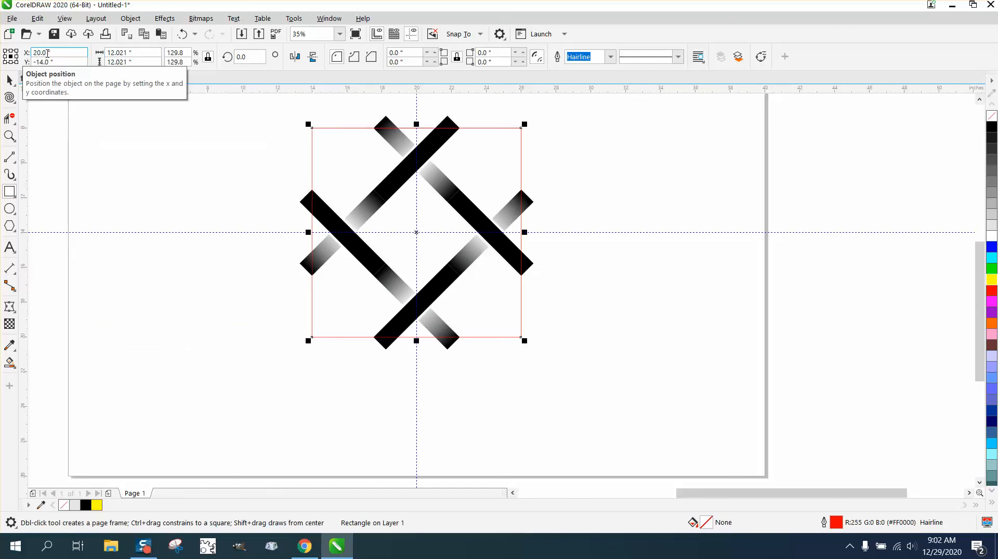
left_click(9, 80)
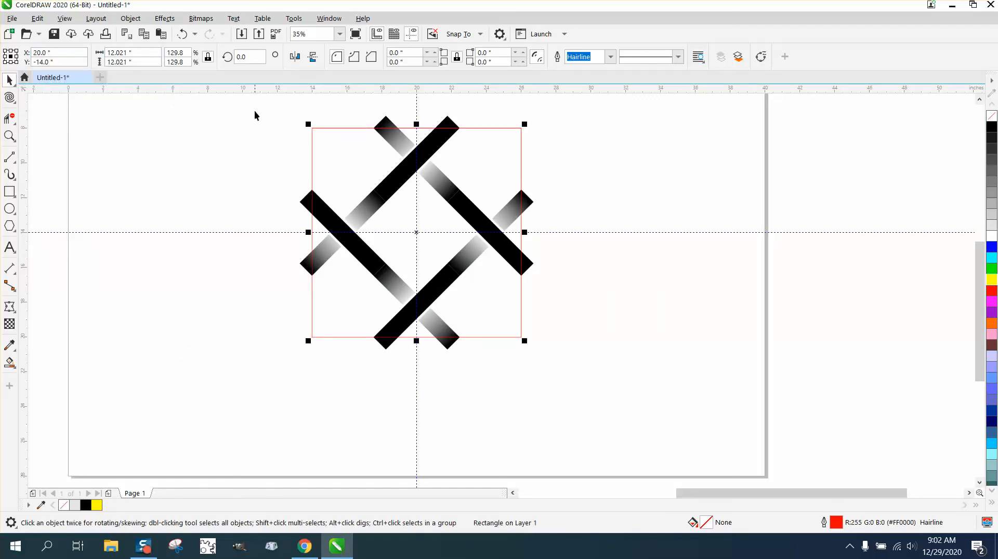
left_click_drag(254, 116, 594, 352)
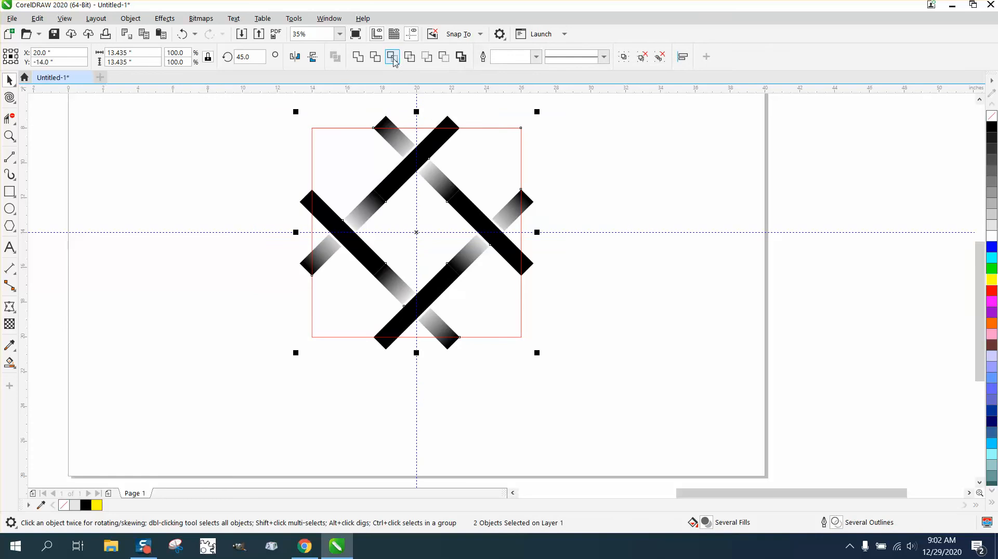
left_click(392, 56)
Move the trimmed lattice tile 24.042 inches to the right, and delete the square and the original lattice
key("Right")
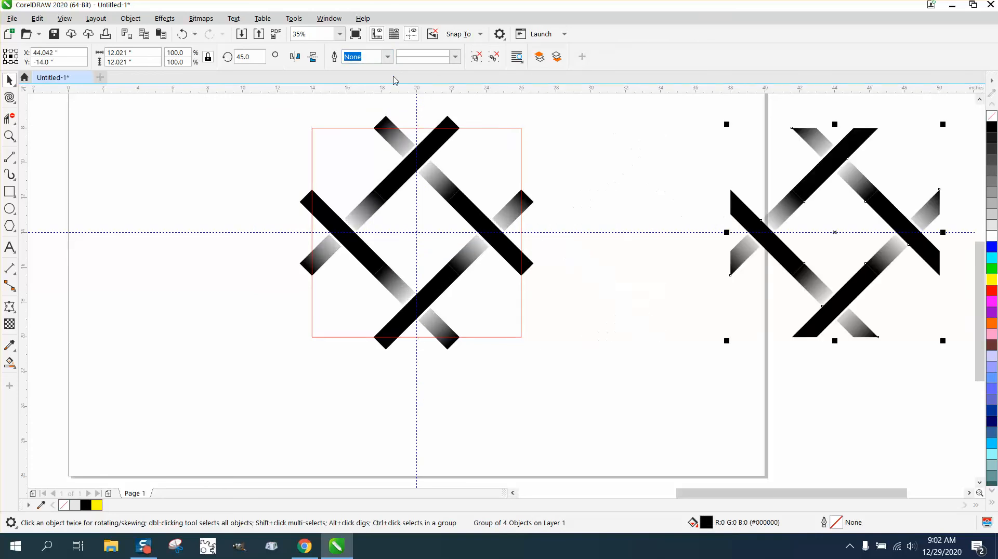
scroll(412, 129, "down", 2)
left_click(338, 151)
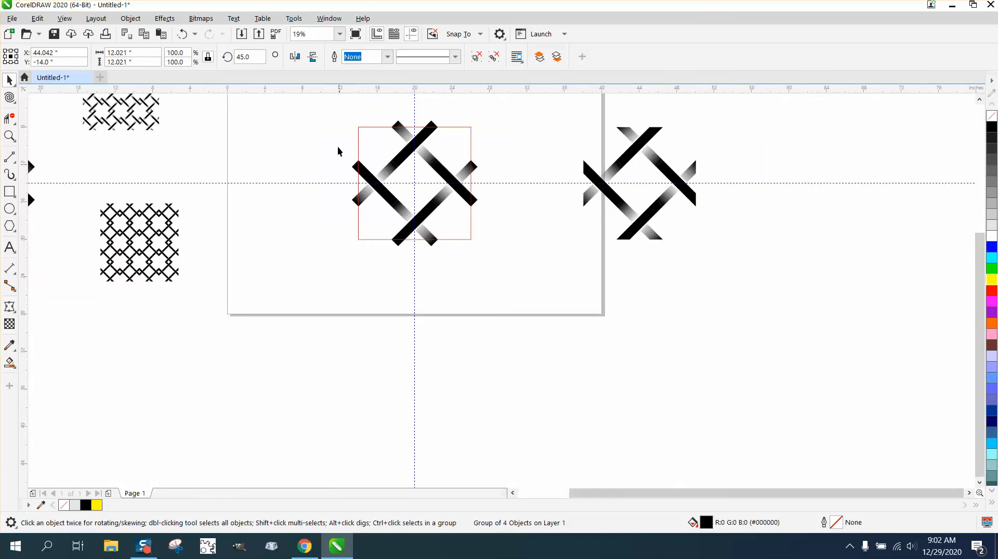
left_click_drag(341, 124, 528, 251)
key("Delete")
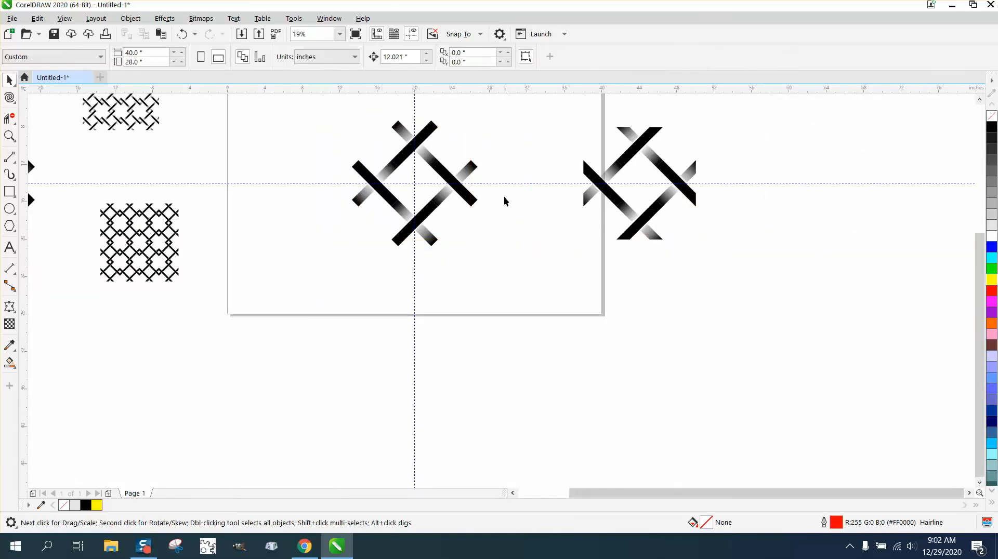
left_click(459, 182)
key("Delete")
Center the trimmed tile on the page and duplicate it three times to the right at 12.021-inch spacing, forming a four-tile row
left_click(612, 197)
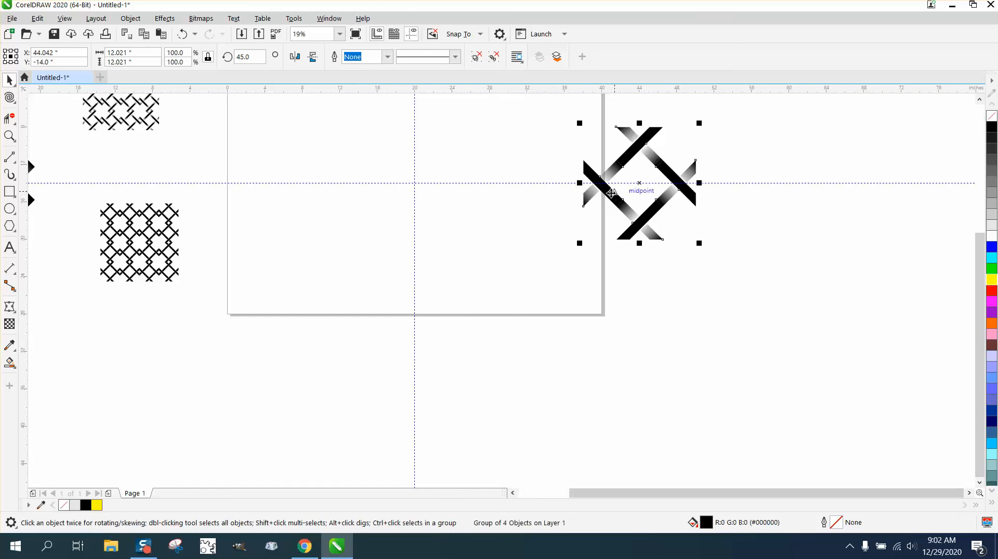
key("p")
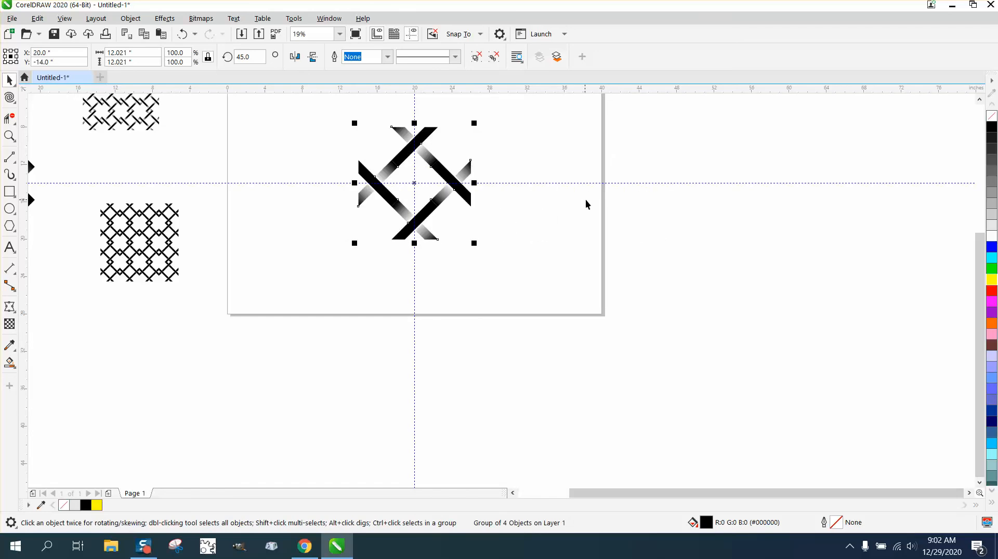
left_click(449, 94)
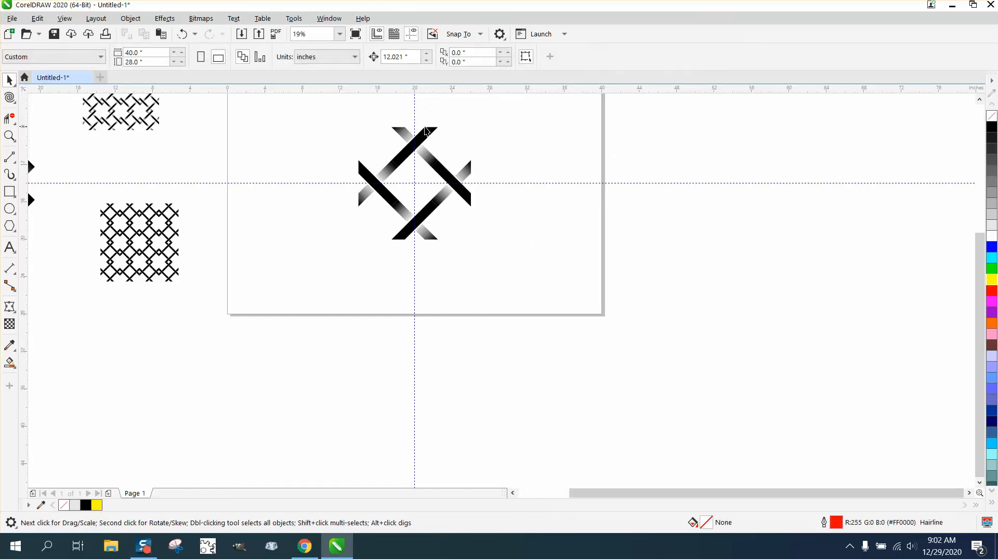
left_click(425, 130)
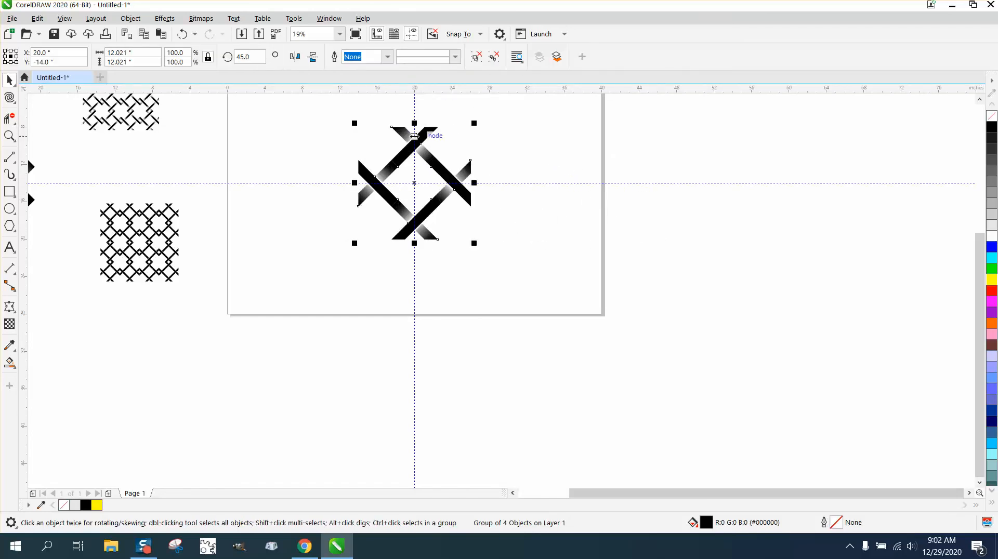
key("ctrl+d")
key("ctrl+d")
key("ctrl+d")
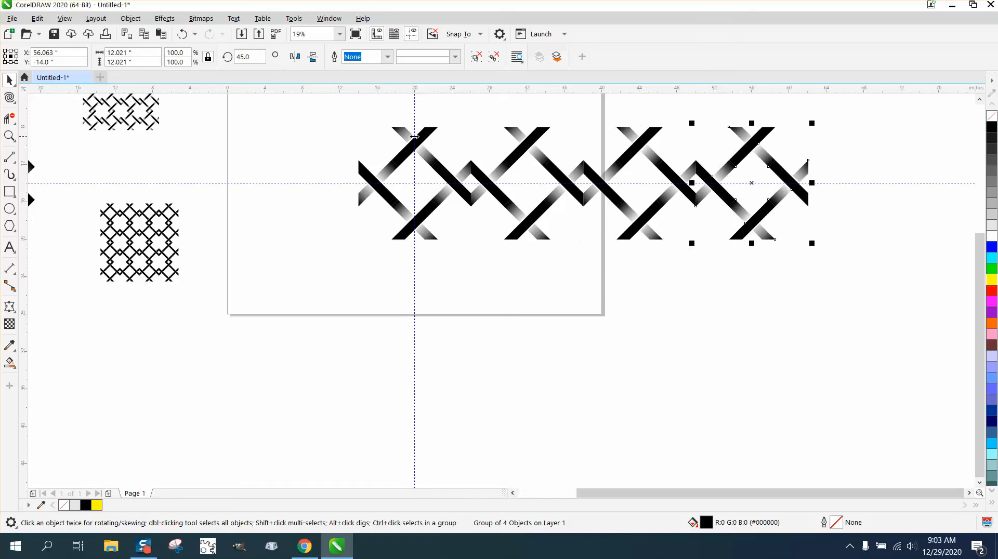
Duplicate the four-tile row downward three times at 12.021-inch spacing to build a four-by-four pattern
left_click_drag(330, 115, 450, 188)
left_click_drag(834, 291, 833, 291)
key("ctrl+d")
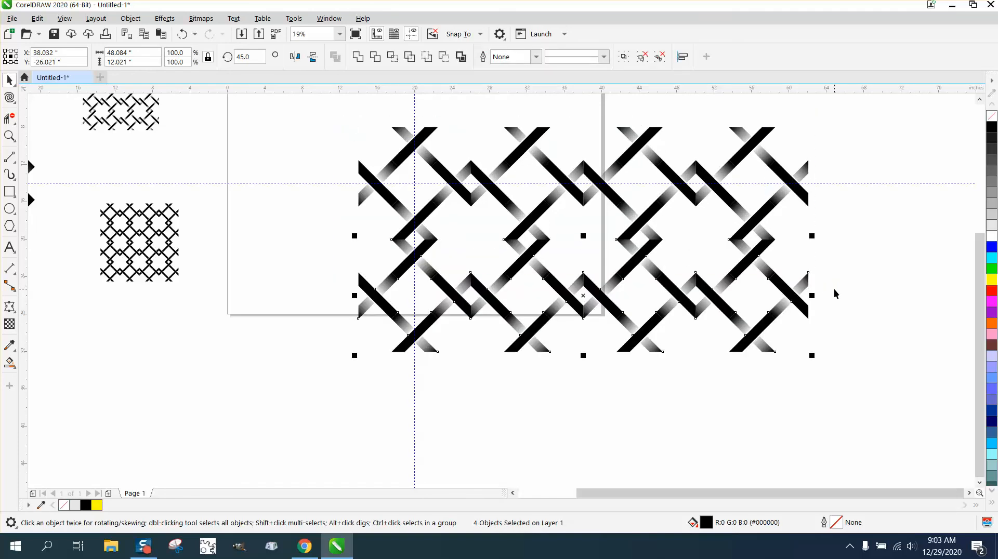
key("ctrl+d")
scroll(748, 318, "down", 2)
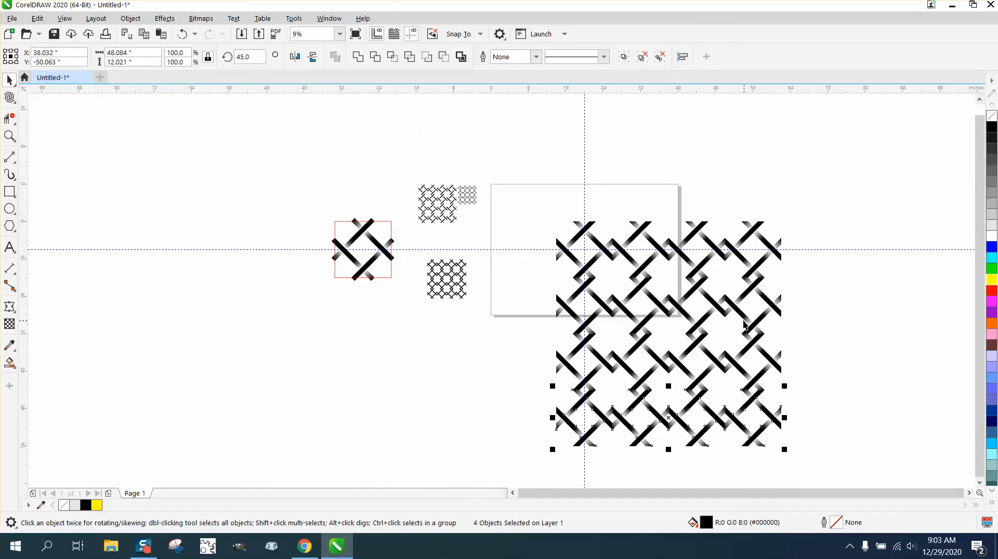
Select all sixteen tiles and scale the pattern down to about 3.8 inches square near the page's upper-left corner
left_click_drag(541, 208, 623, 387)
left_click_drag(807, 472, 513, 205)
Examine the reduced pattern up close, checking the over-under weave and the joins between tiles
left_click(10, 136)
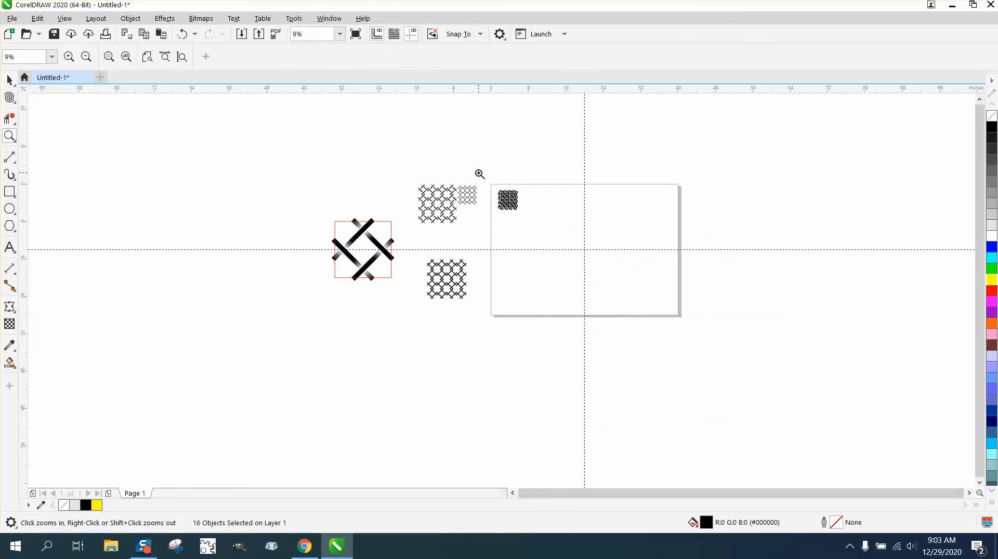
left_click_drag(477, 174, 560, 234)
left_click_drag(369, 155, 517, 301)
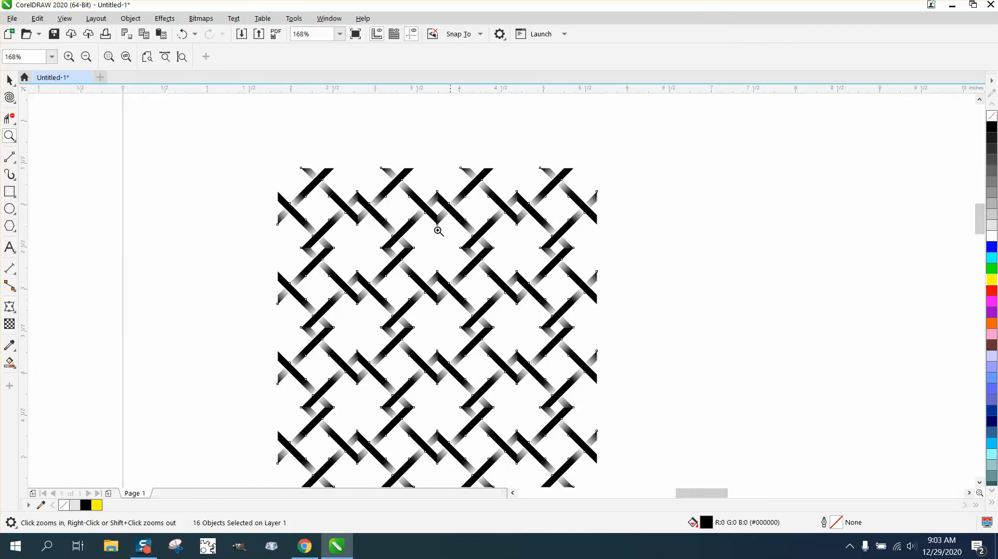
left_click_drag(400, 174, 515, 260)
right_click(513, 260)
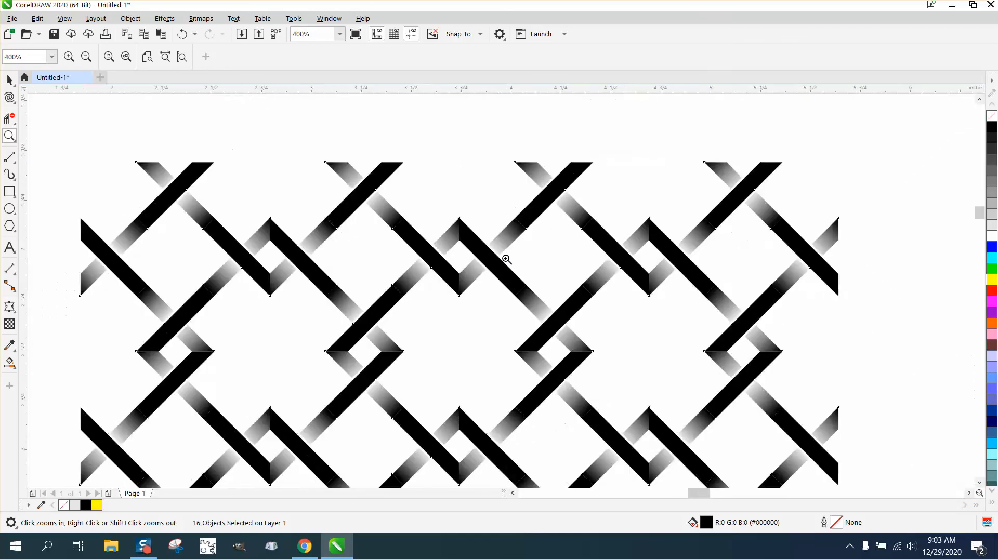
right_click(504, 259)
right_click(504, 259)
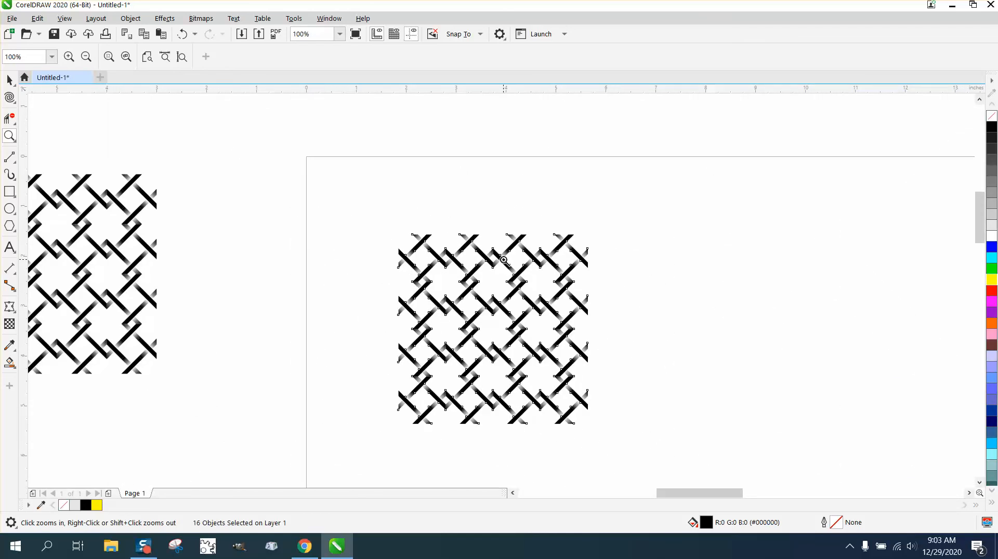